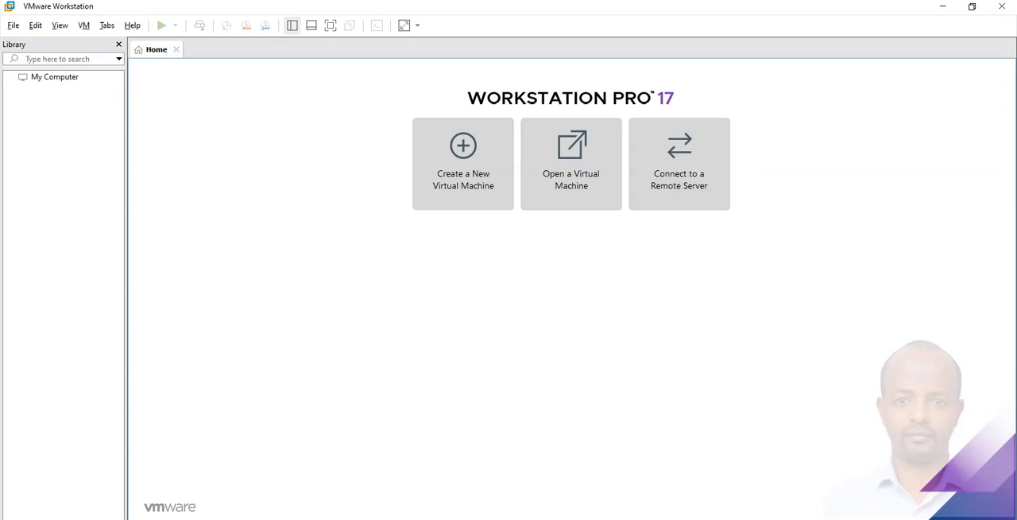
Switch to File Explorer and open the data disk D:.
key(super+e)
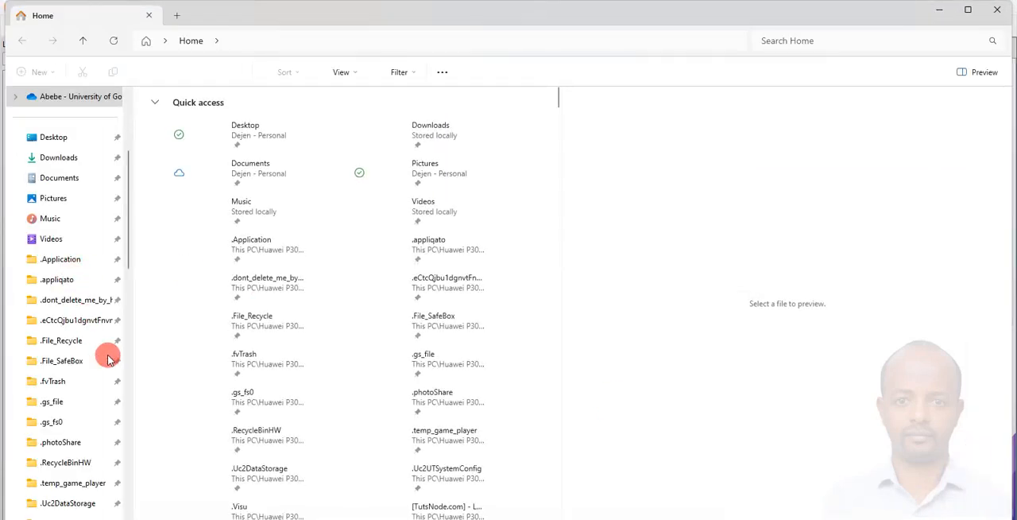
scroll(125, 208, down, 10)
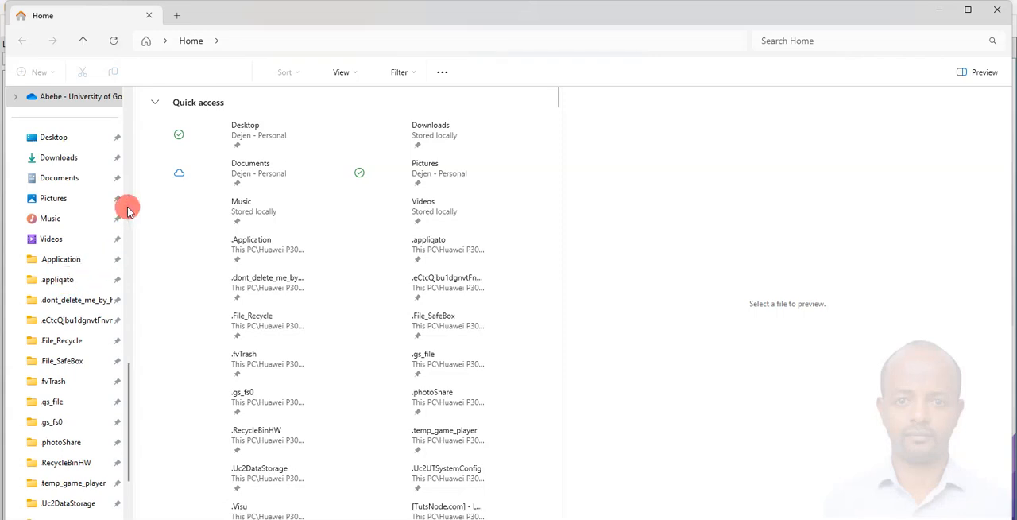
click(249, 34)
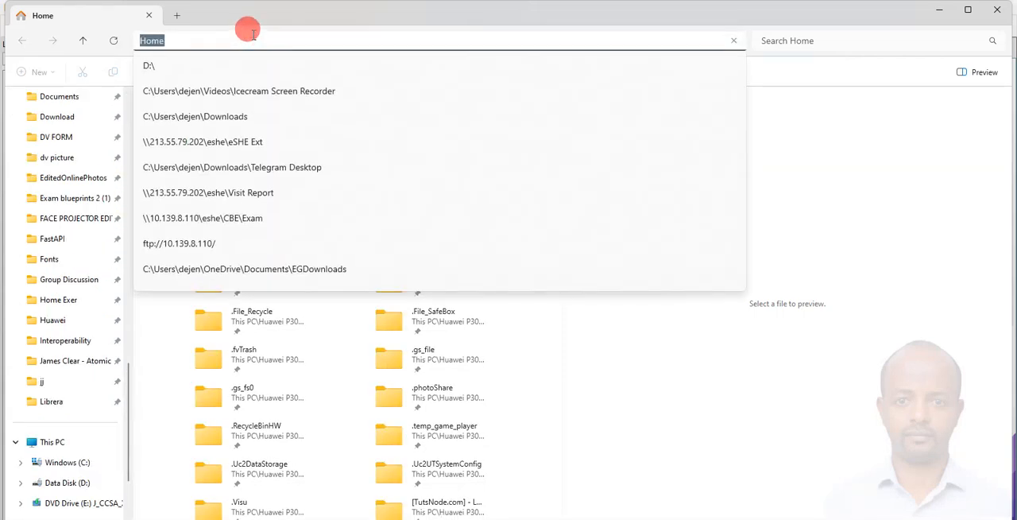
text(d:)
key(Return)
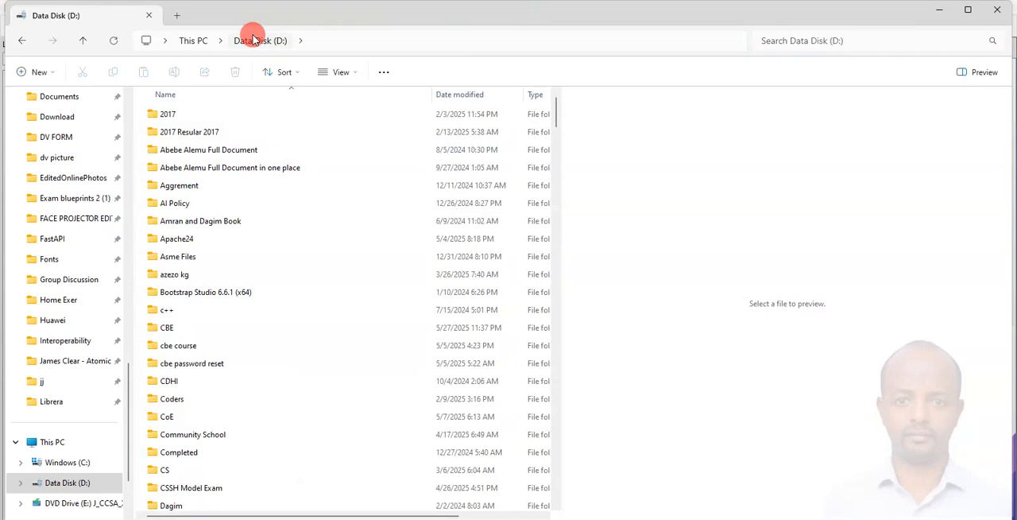
Create a folder named Windows Server OS on drive D: and open it.
click(38, 71)
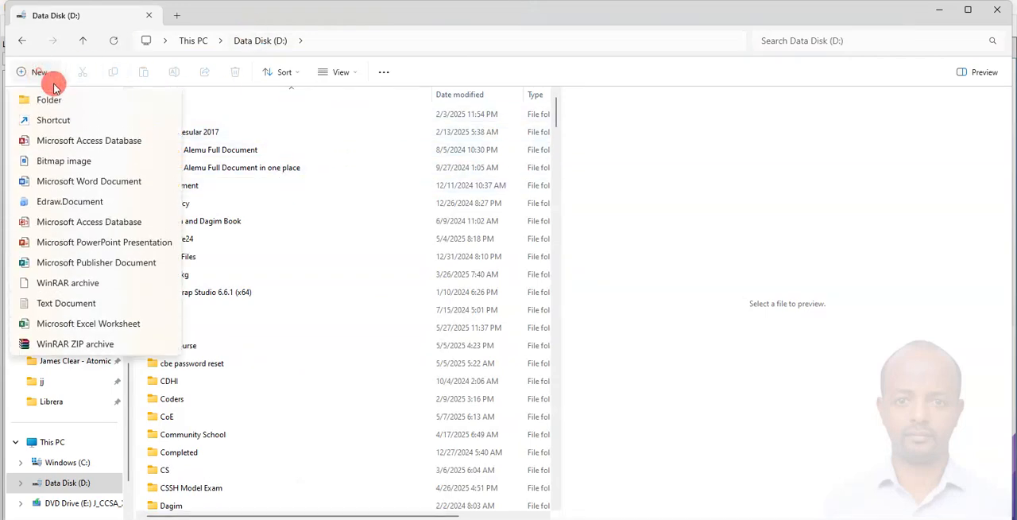
click(57, 100)
text(Windows Server)
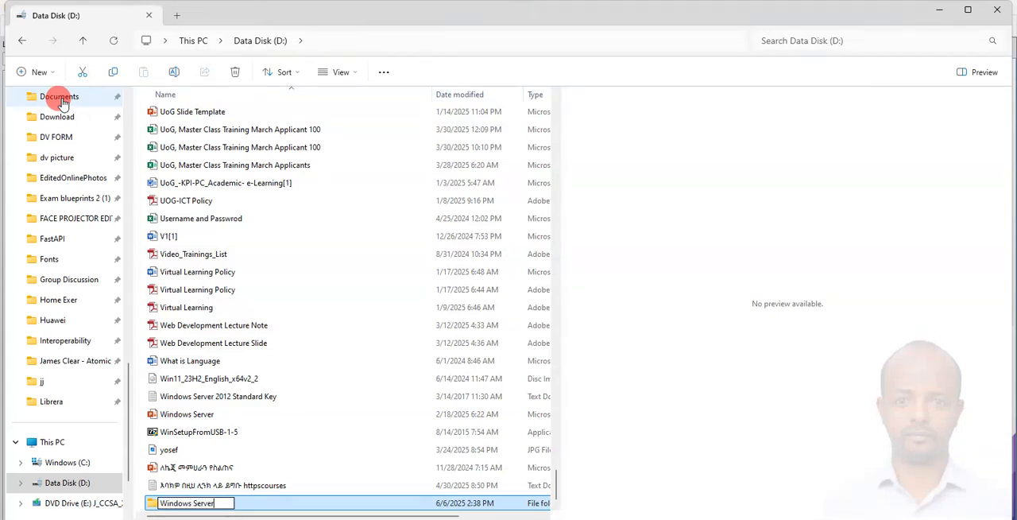
key(Return)
key(Return)
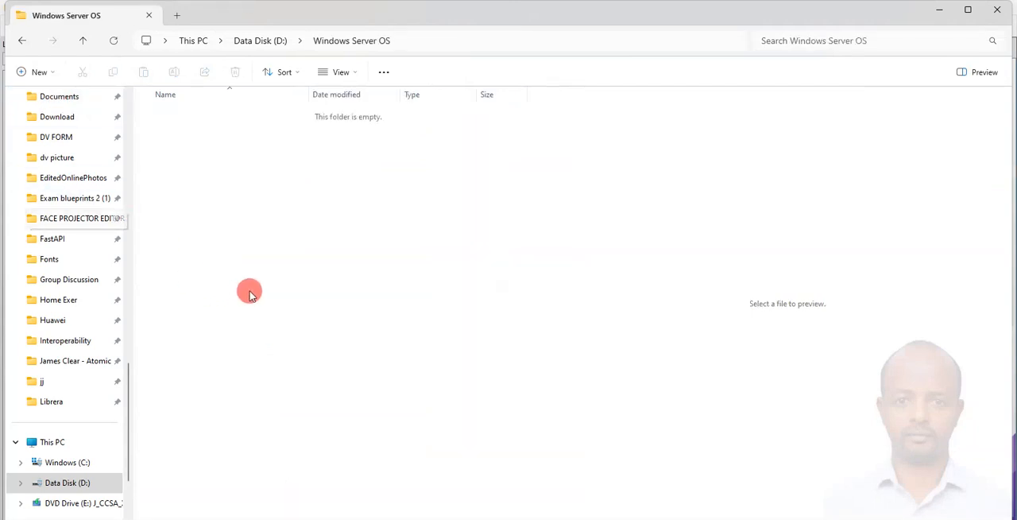
Create a subfolder named Win Server inside the Windows Server OS folder.
click(41, 72)
click(47, 100)
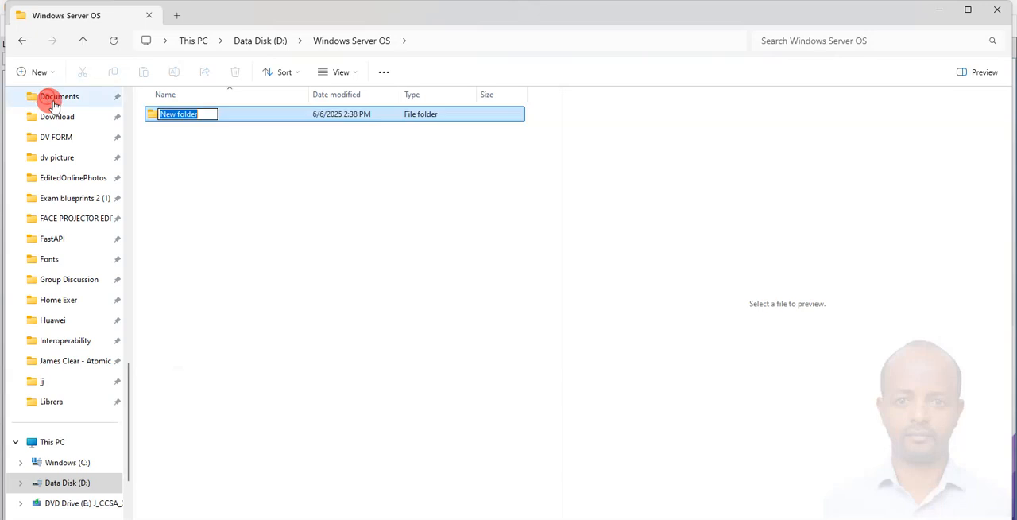
text(Wind)
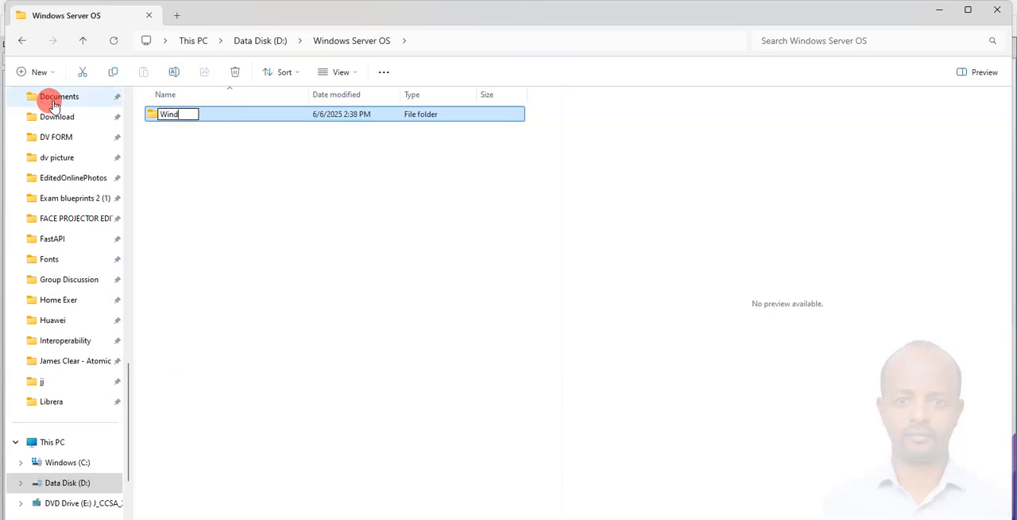
key(BackSpace)
text( Server)
key(Return)
click(196, 173)
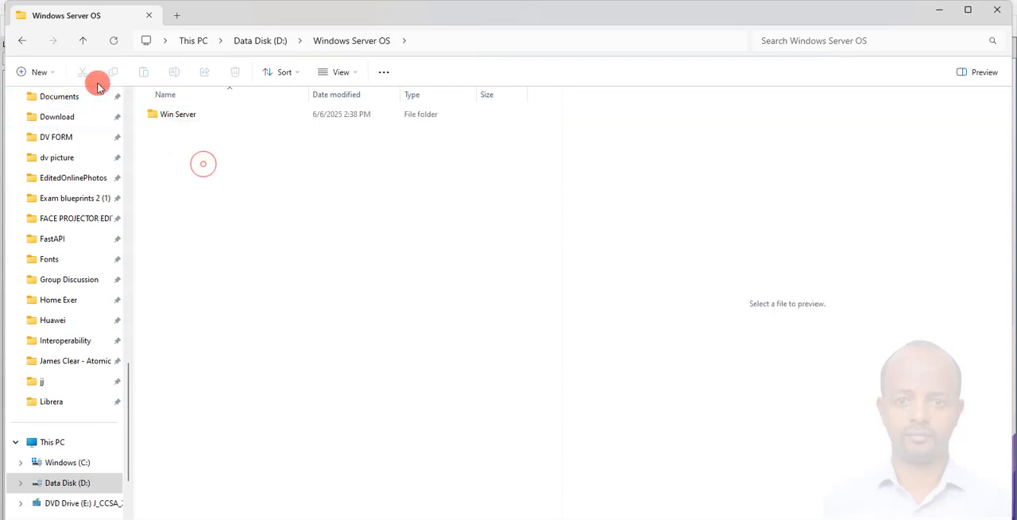
Create a second subfolder named Win 10 beside Win Server and close File Explorer.
click(39, 72)
click(46, 99)
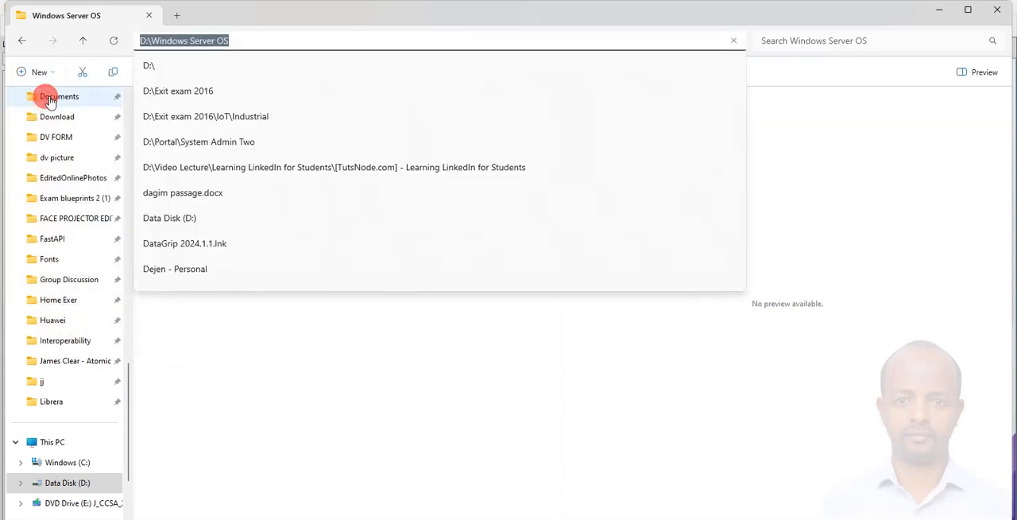
click(255, 366)
right_click(182, 113)
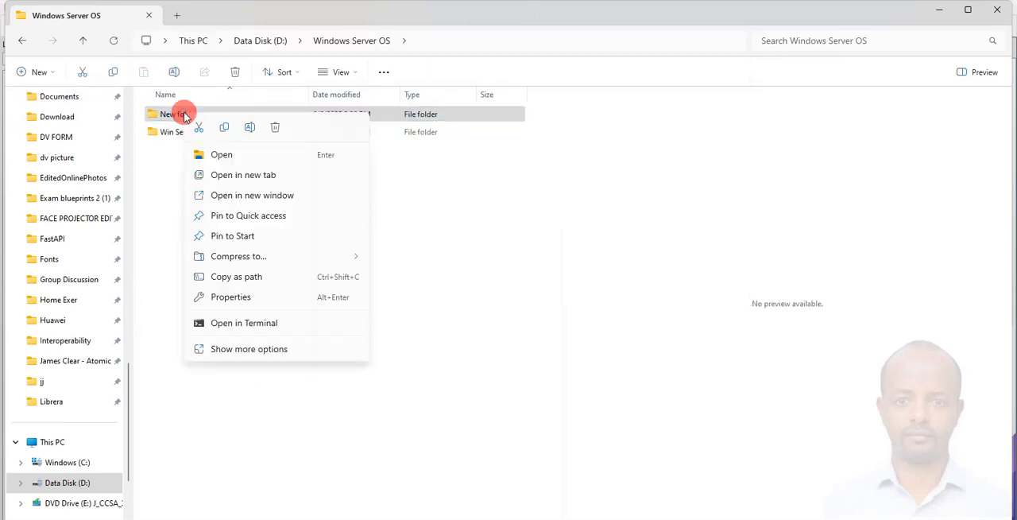
click(249, 128)
text(Wind)
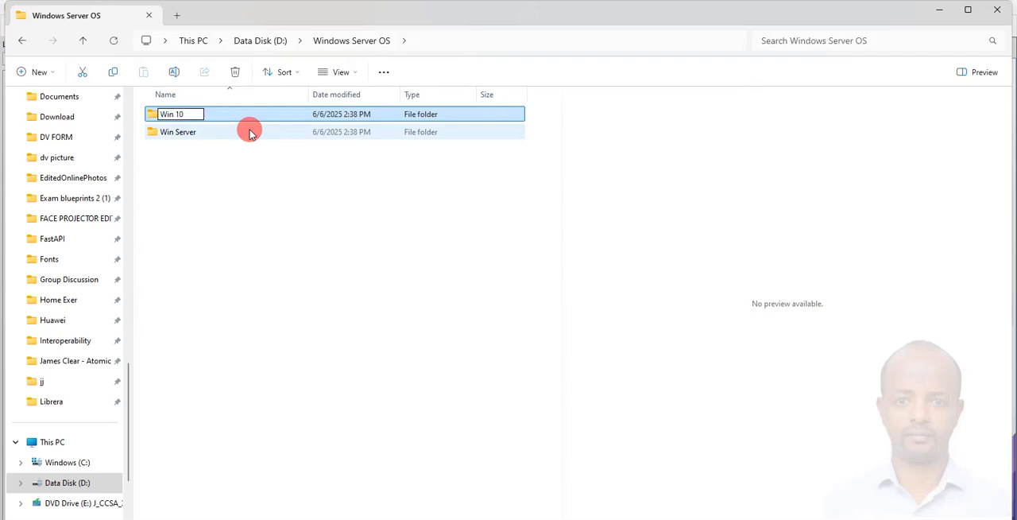
key(Return)
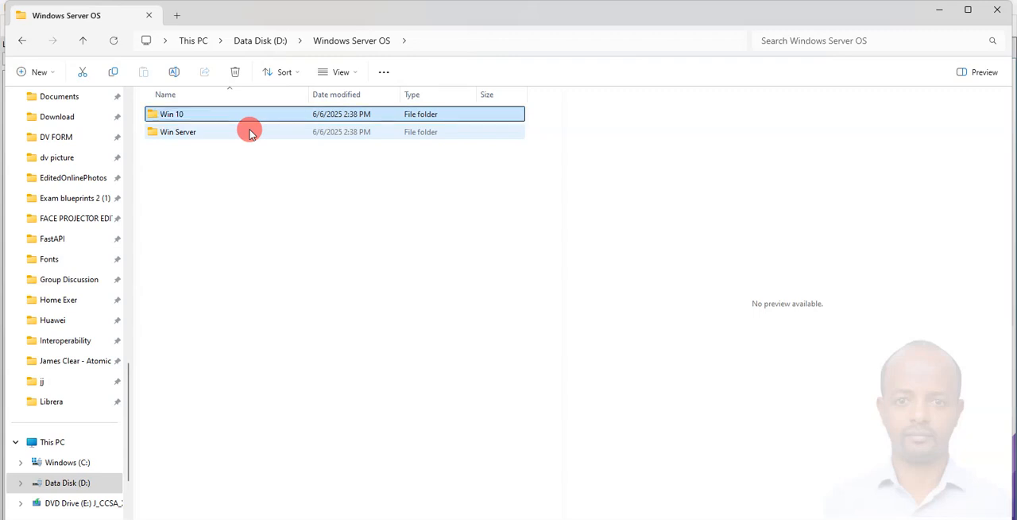
click(992, 10)
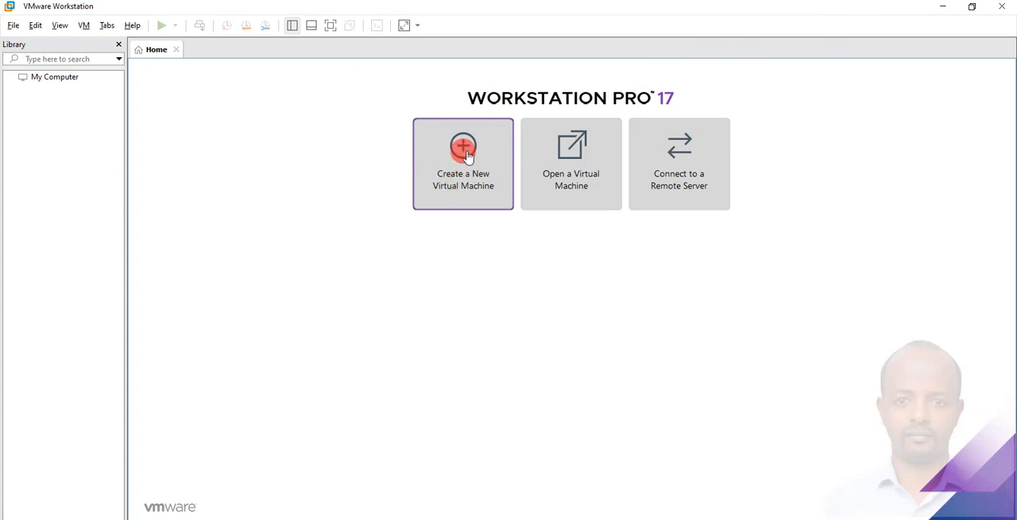
Start a new virtual machine with the Typical configuration and choose to install the operating system later.
click(14, 26)
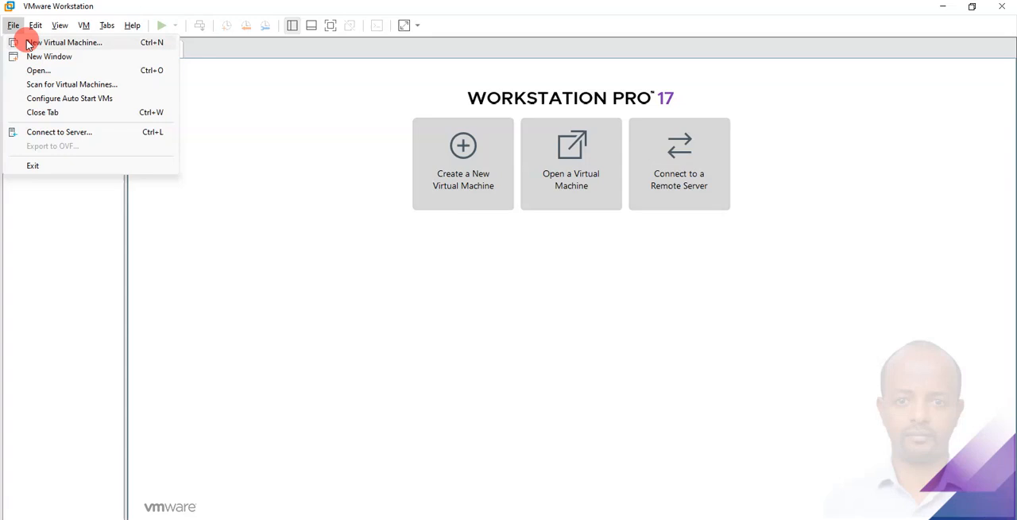
click(470, 145)
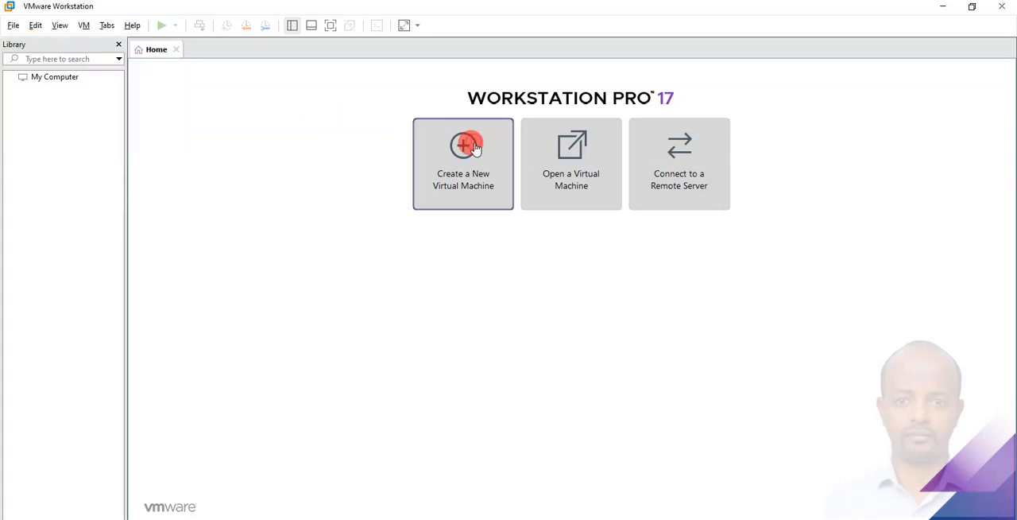
click(472, 147)
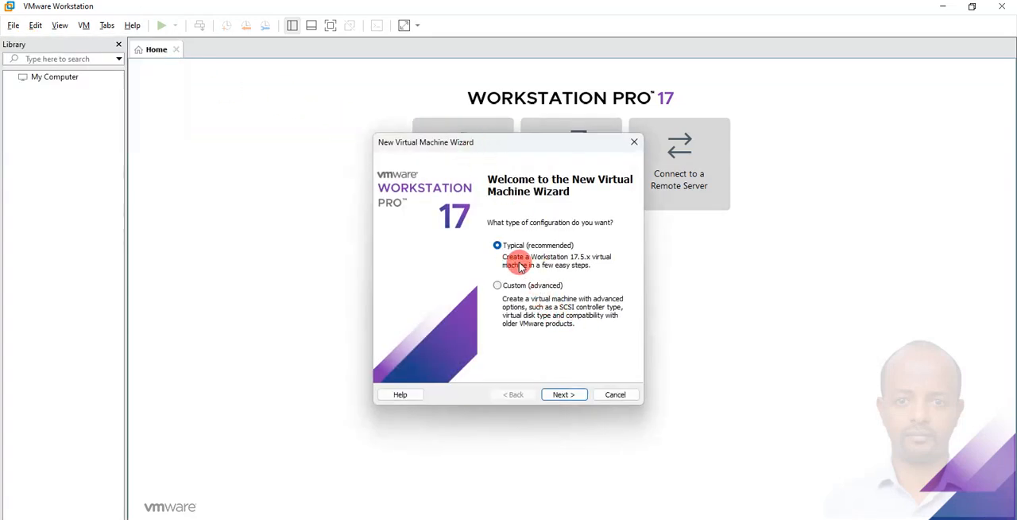
click(564, 394)
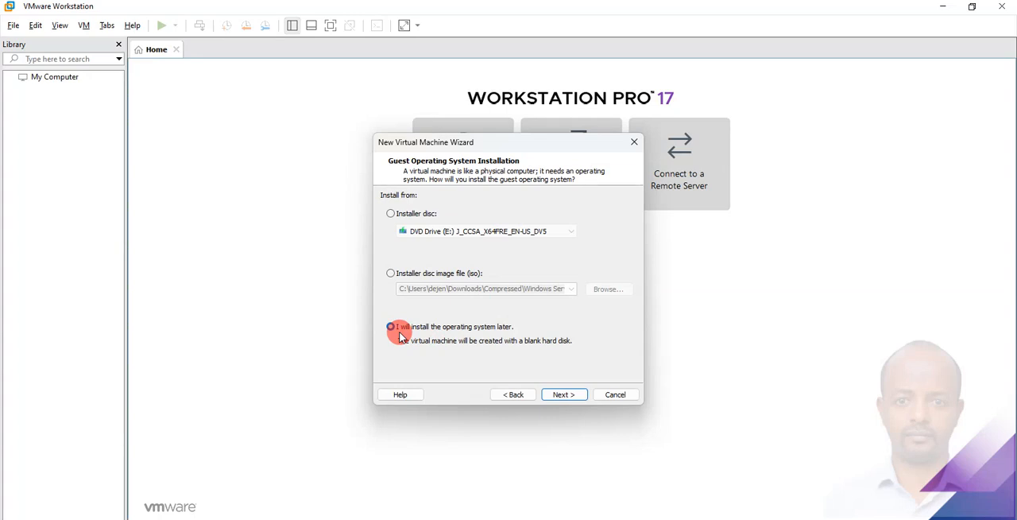
click(566, 396)
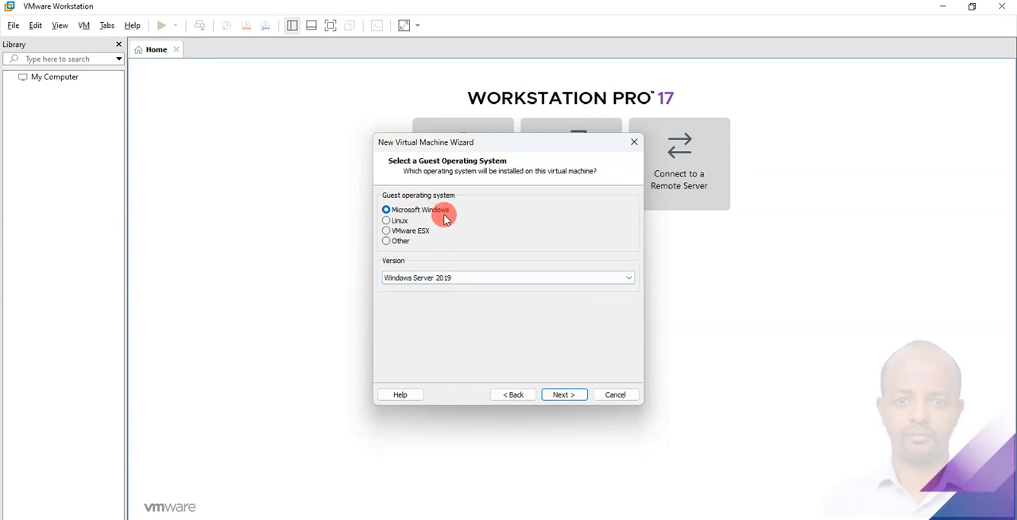
Choose Windows Server 2019 as the Microsoft Windows guest version and continue to the naming page.
click(455, 277)
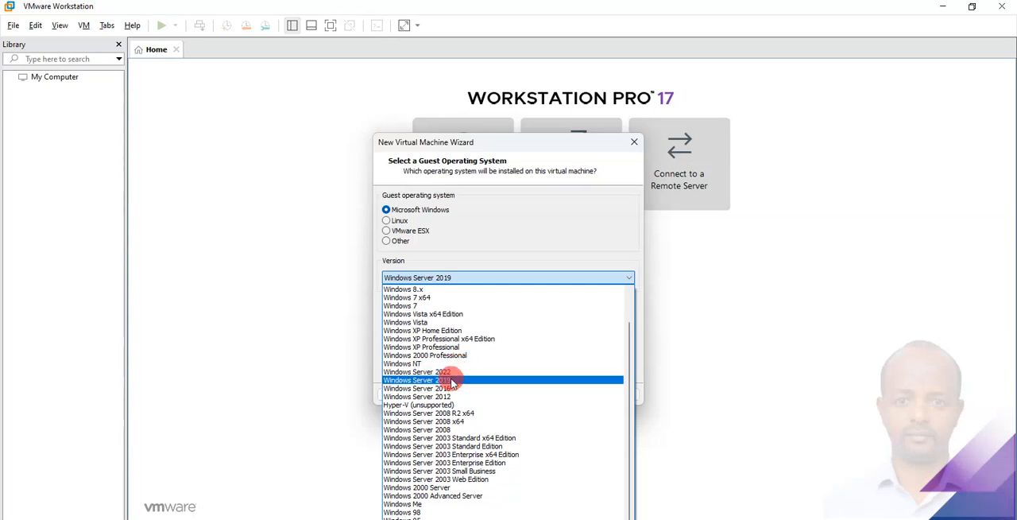
click(453, 381)
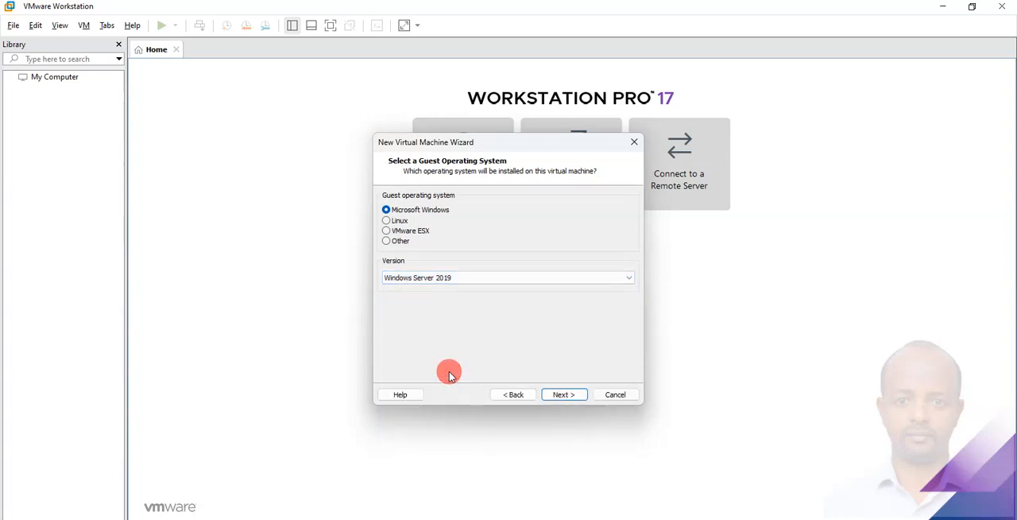
click(564, 394)
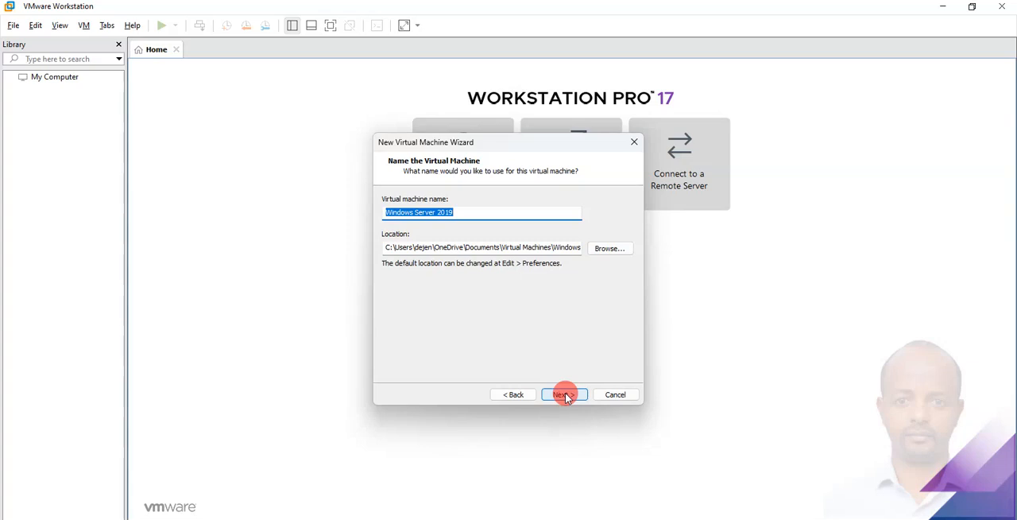
Set the virtual machine's location to D:\Windows Server OS\Win Server and accept the name Windows Server 2019.
click(608, 250)
scroll(461, 323, down, 5)
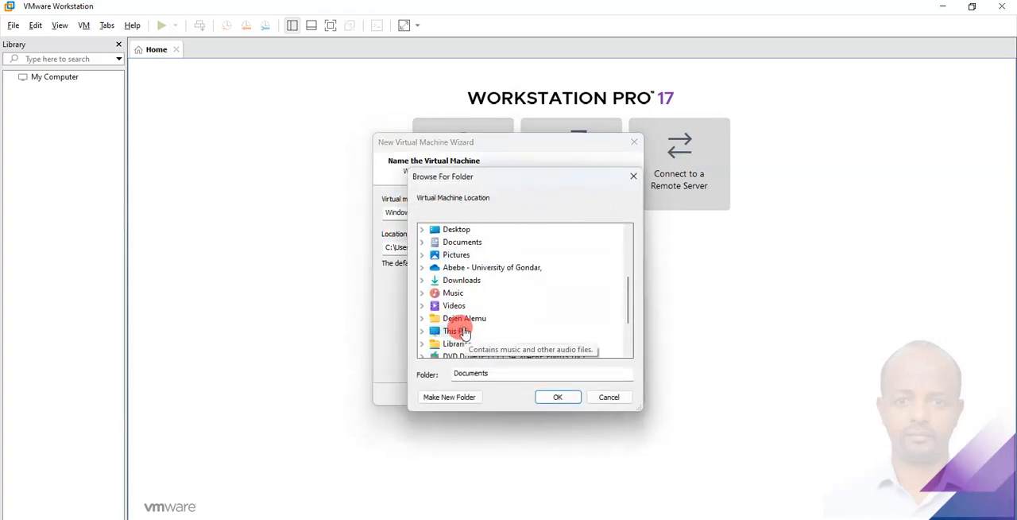
double_click(454, 293)
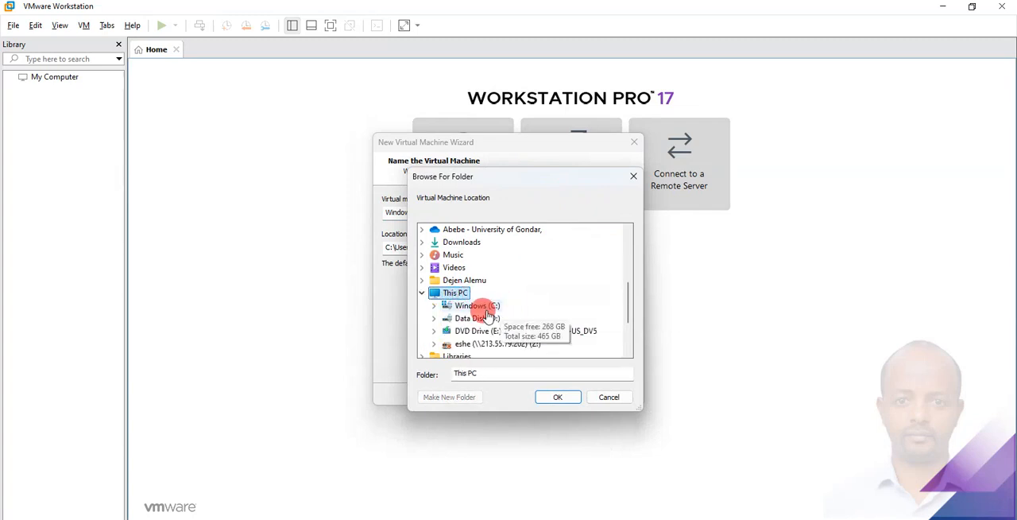
double_click(495, 319)
click(487, 306)
scroll(516, 302, down, 10)
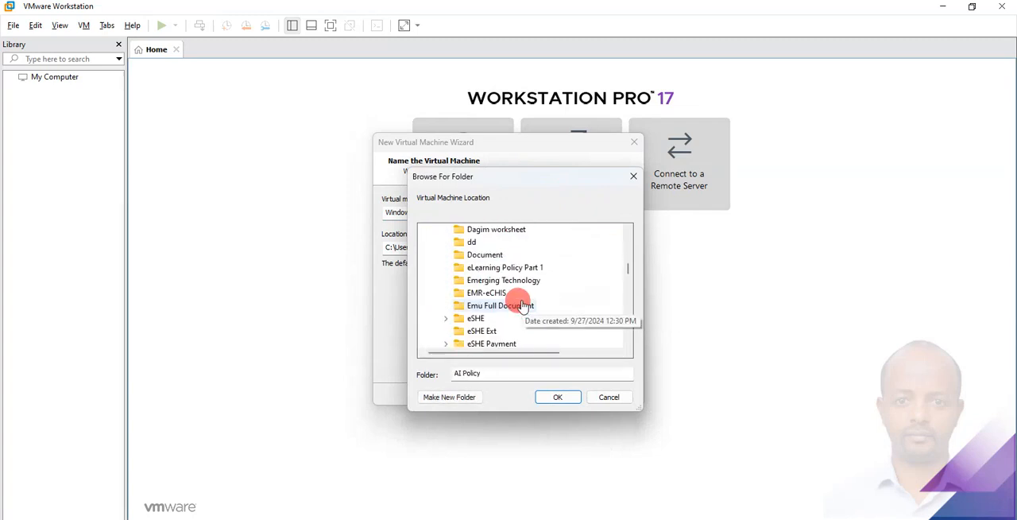
scroll(522, 306, down, 8)
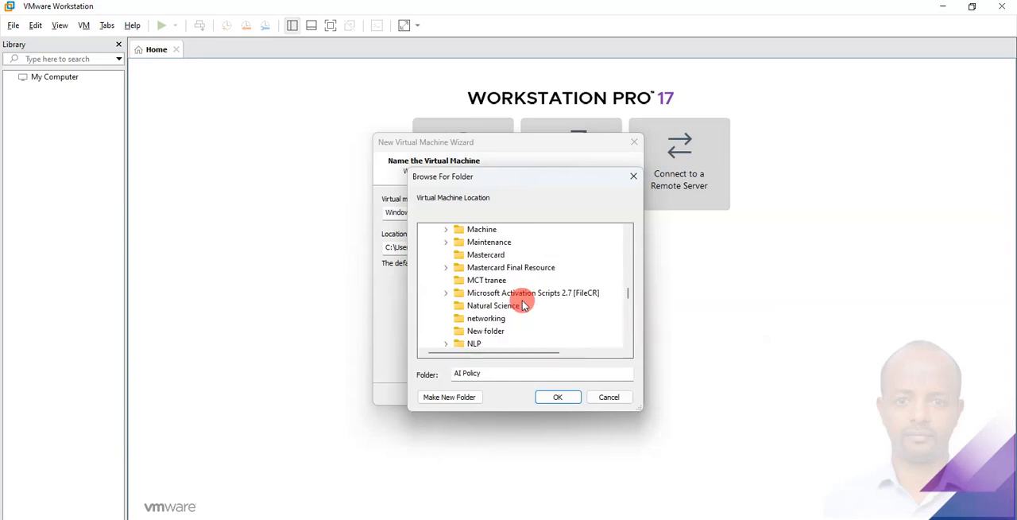
scroll(523, 305, down, 12)
scroll(523, 305, down, 7)
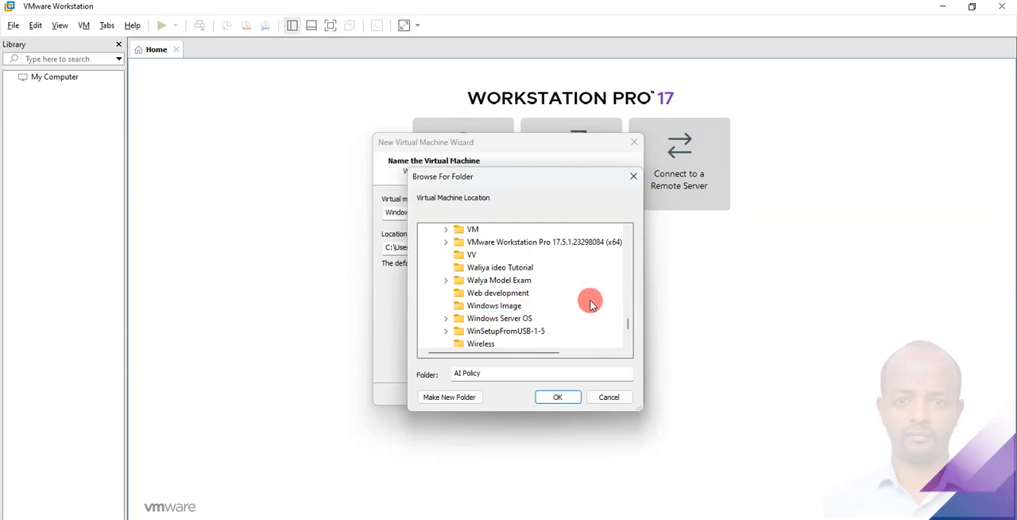
click(521, 319)
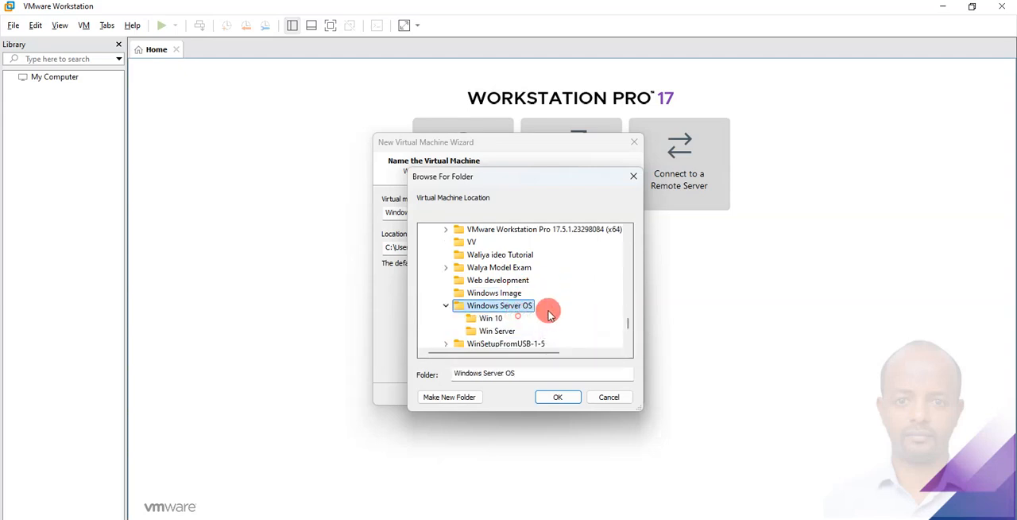
click(497, 332)
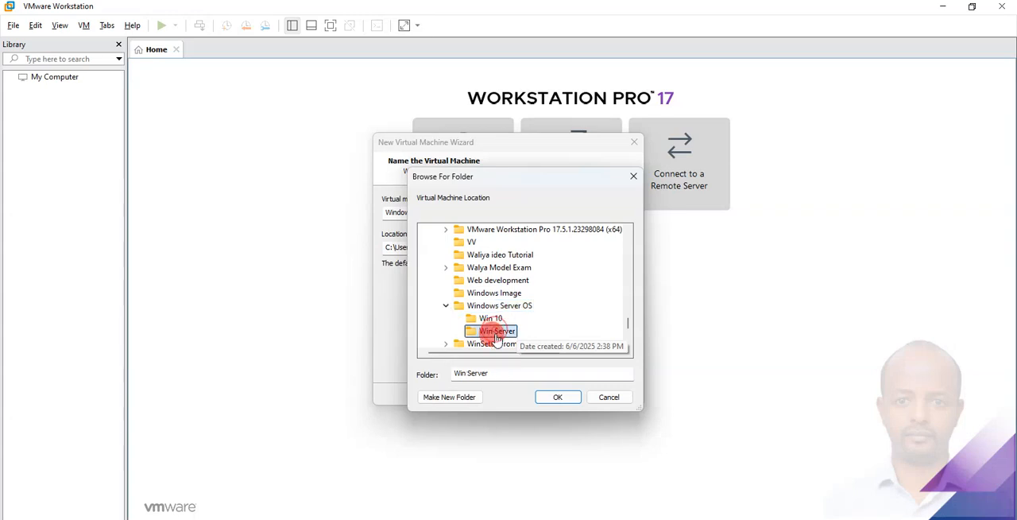
click(557, 397)
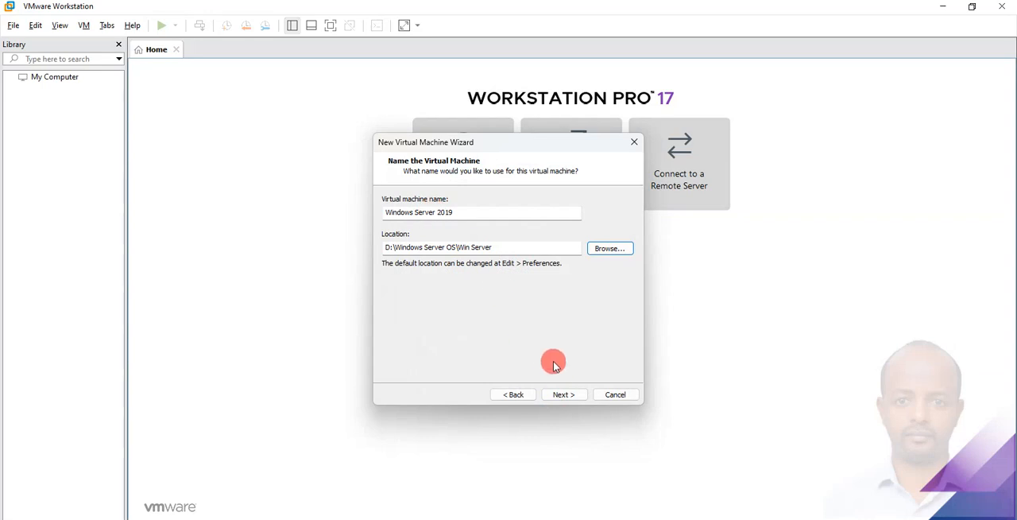
click(563, 394)
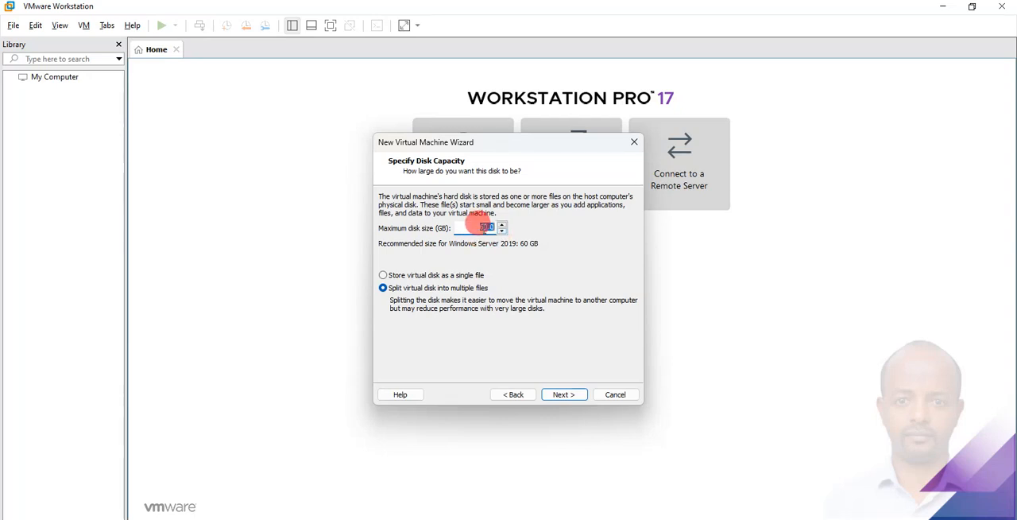
Set the maximum disk size to 80 GB with the virtual disk split into multiple files, and continue to the summary.
double_click(476, 226)
text(120)
click(492, 227)
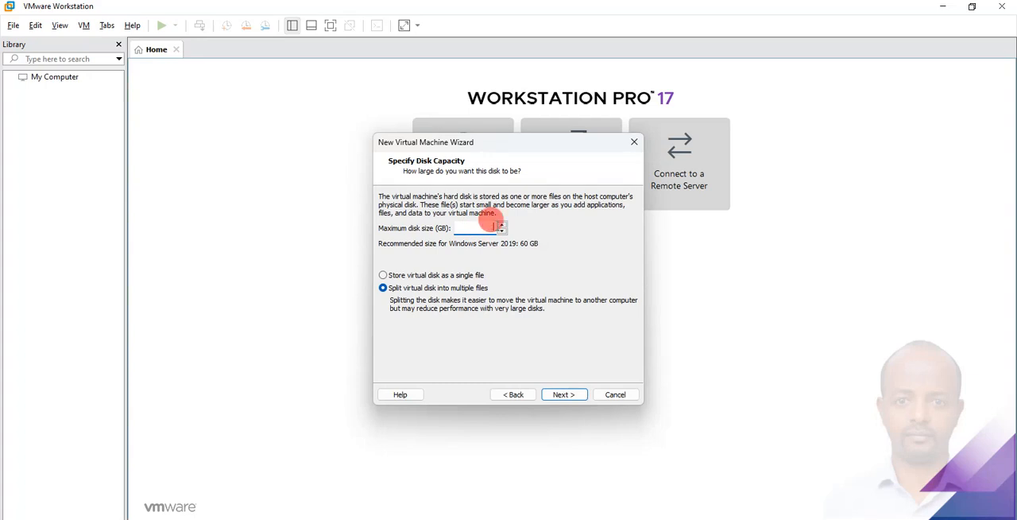
text(80)
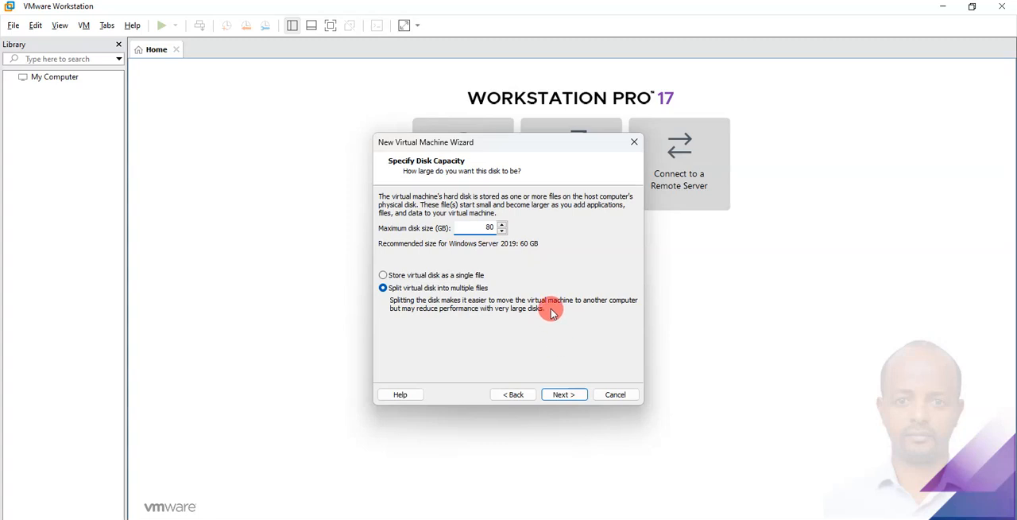
click(573, 394)
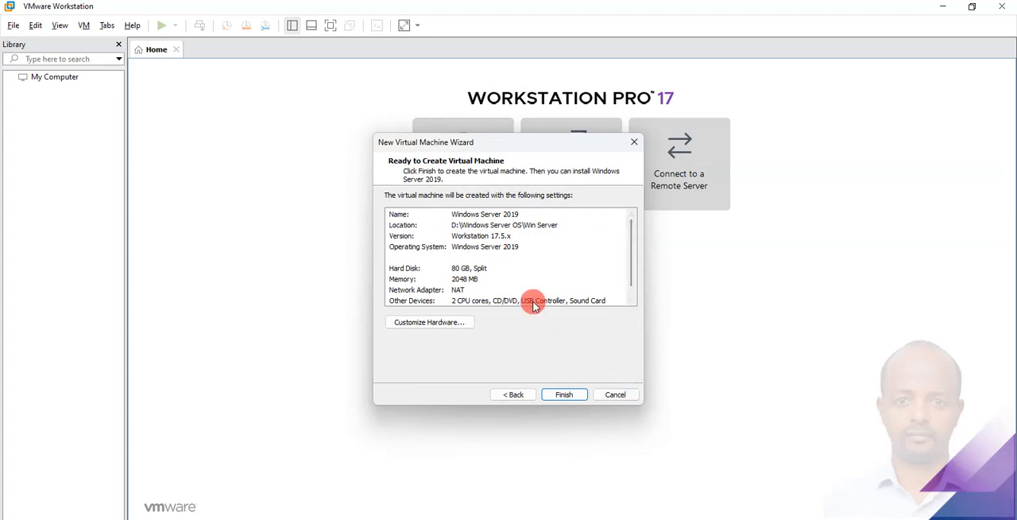
Set the Windows Server 2019 virtual machine's memory to 4096 MB and finish creating the machine.
click(465, 268)
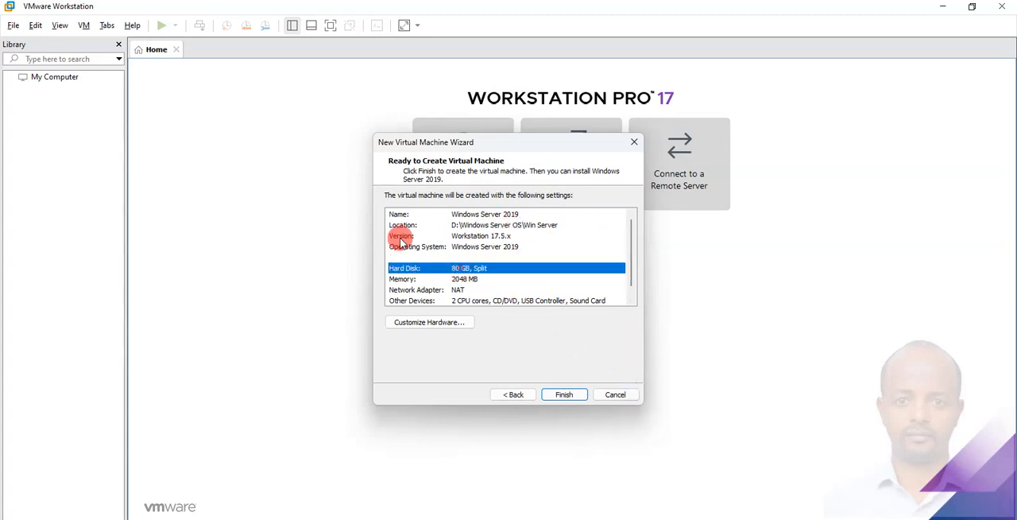
click(456, 280)
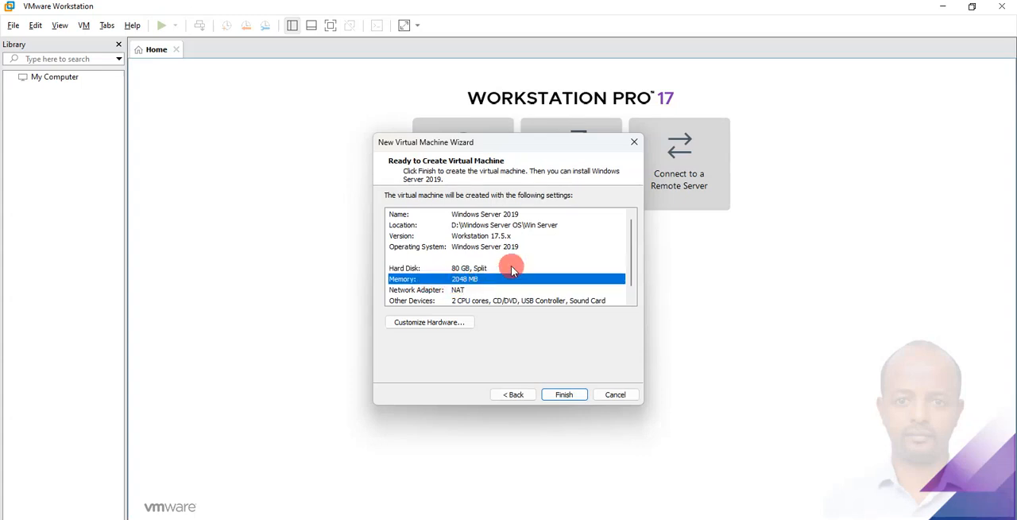
scroll(494, 286, down, 1)
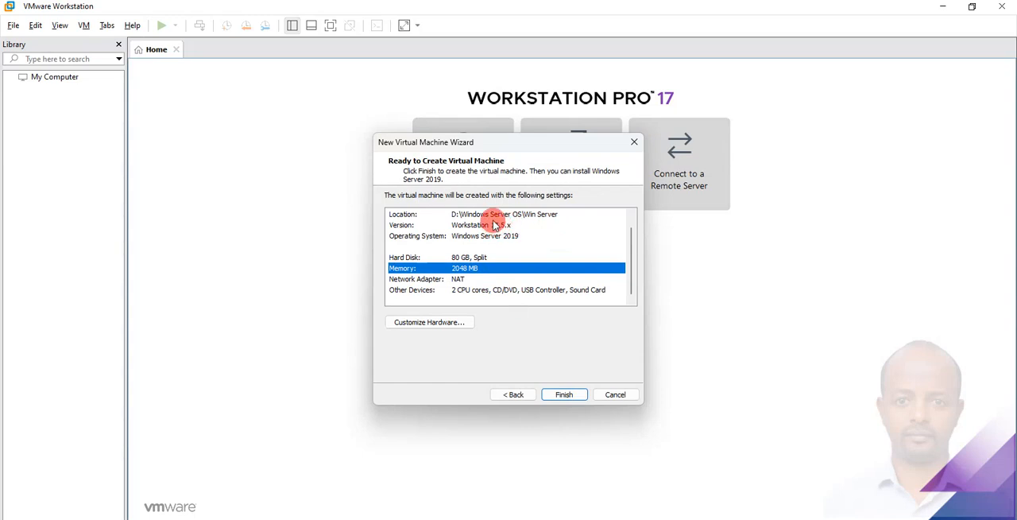
click(414, 322)
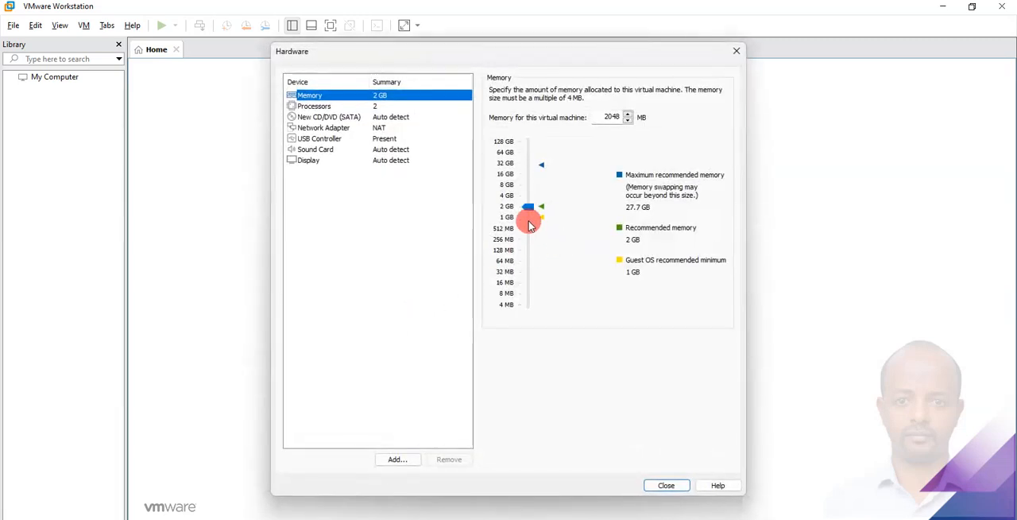
drag(529, 208, 530, 196)
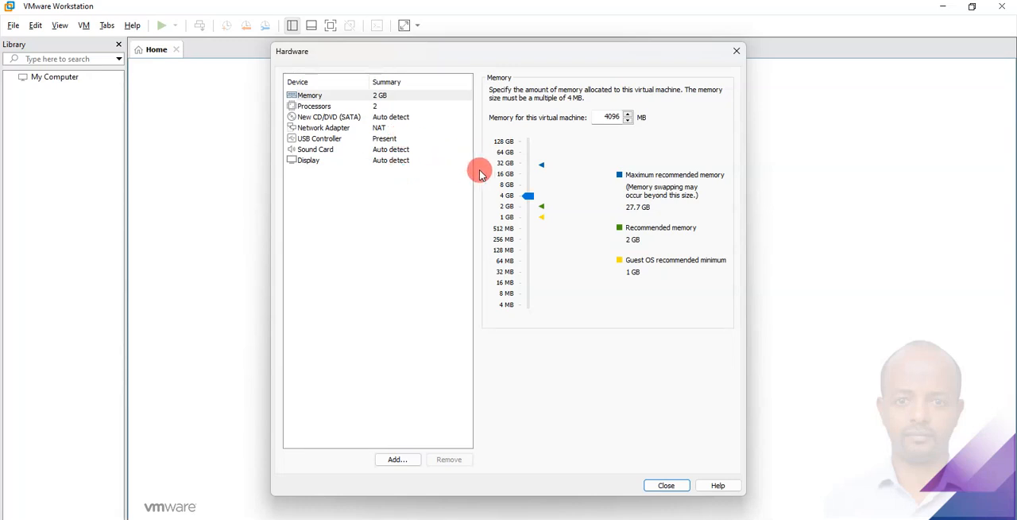
click(673, 484)
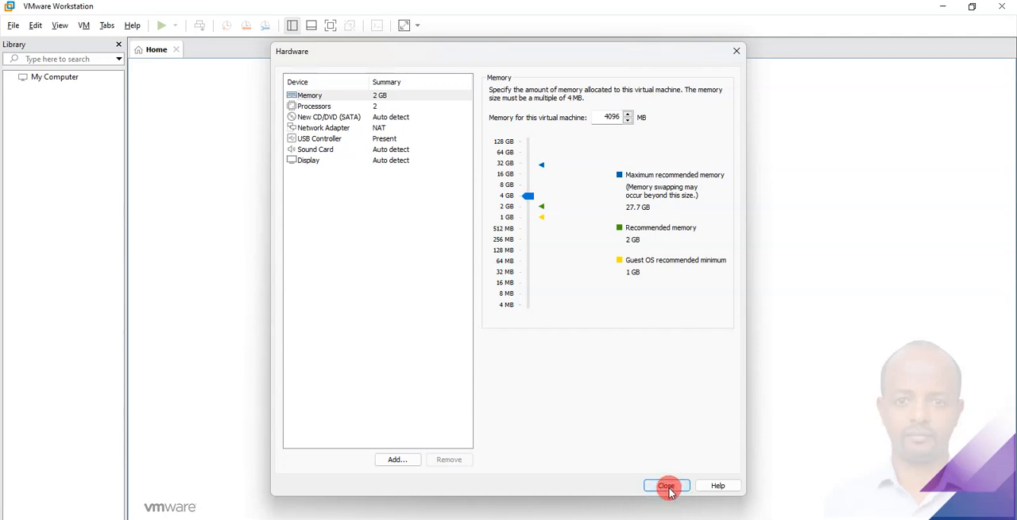
click(668, 488)
click(562, 402)
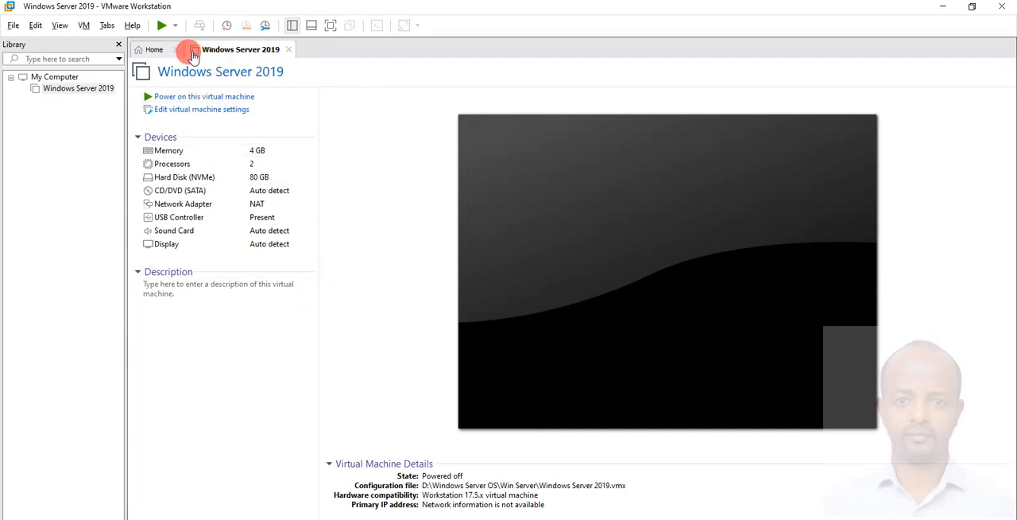
Start another Typical virtual machine with the operating system installed separately, choosing Windows 10 x64 as its Microsoft Windows guest version.
click(154, 49)
click(456, 144)
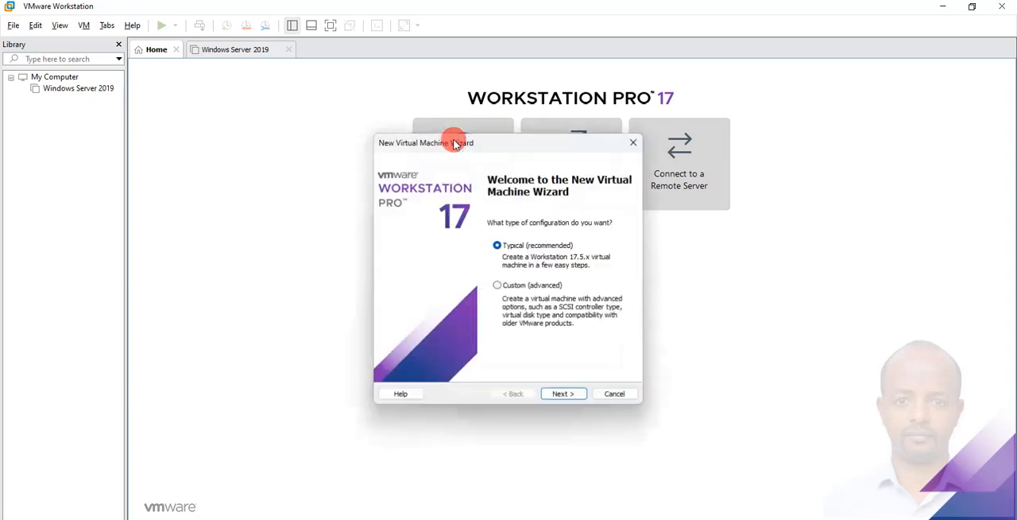
click(560, 394)
click(560, 394)
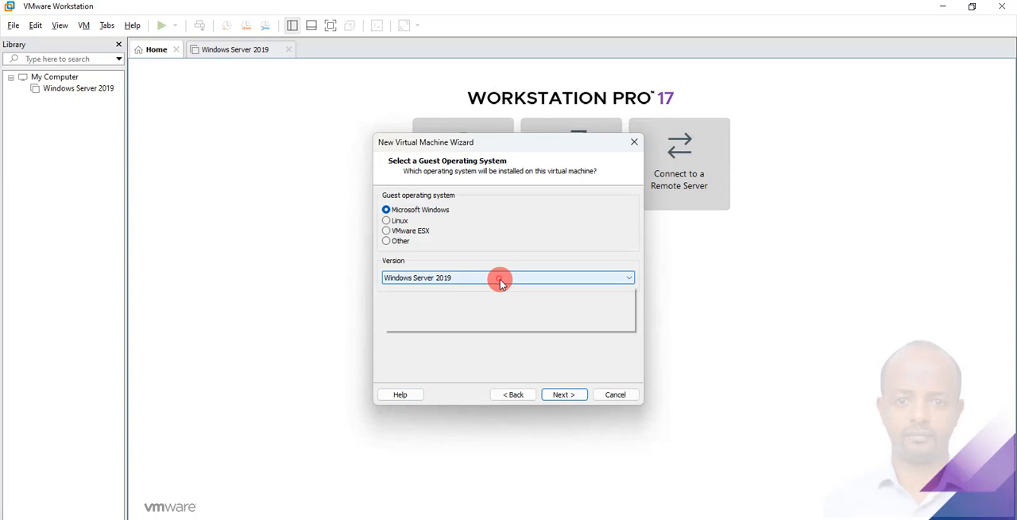
click(497, 278)
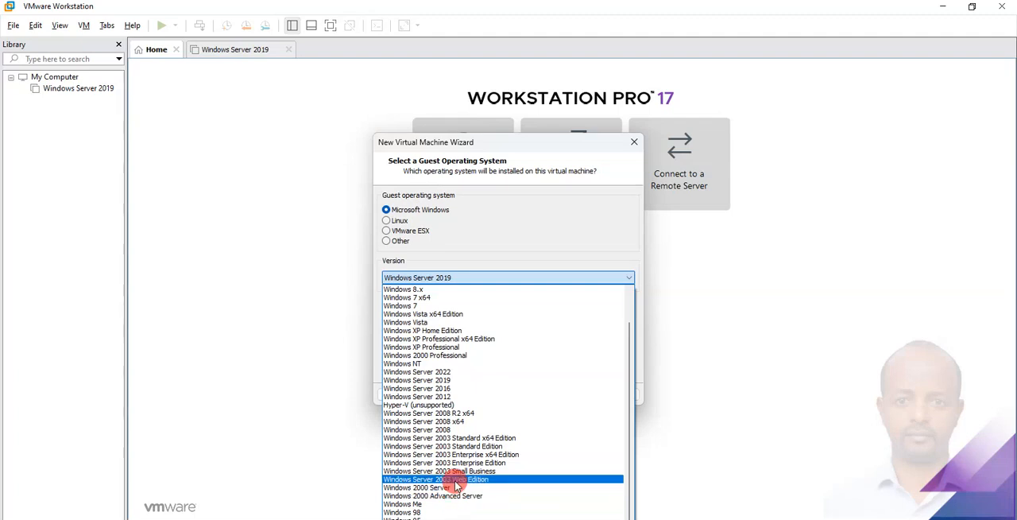
scroll(457, 469, up, 3)
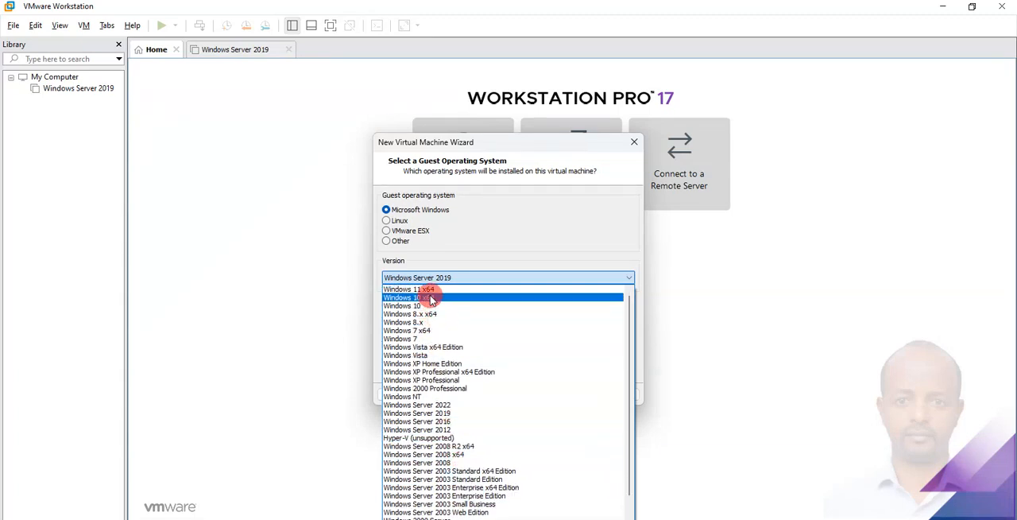
click(431, 297)
click(566, 394)
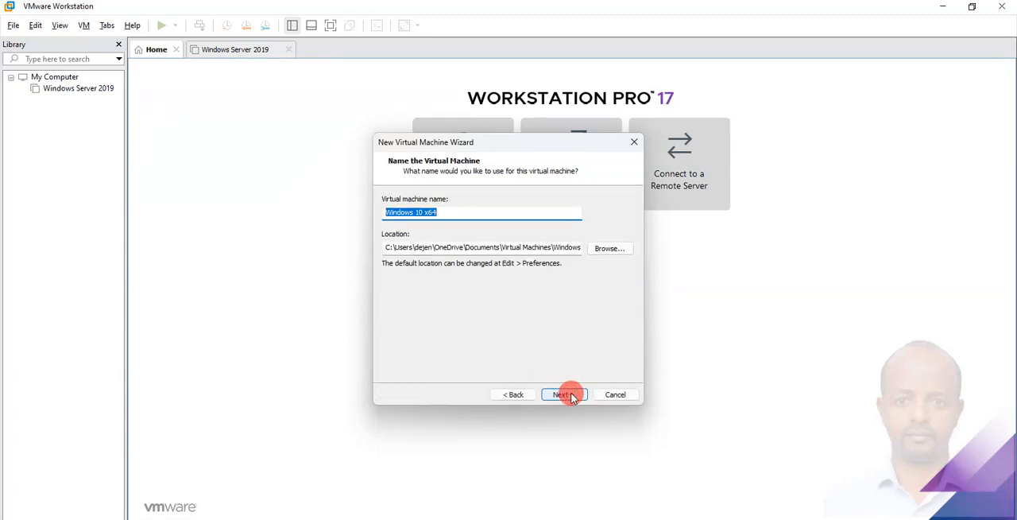
Set the Windows 10 virtual machine's location to D:\Windows Server OS\Win 10.
click(608, 248)
scroll(505, 340, down, 5)
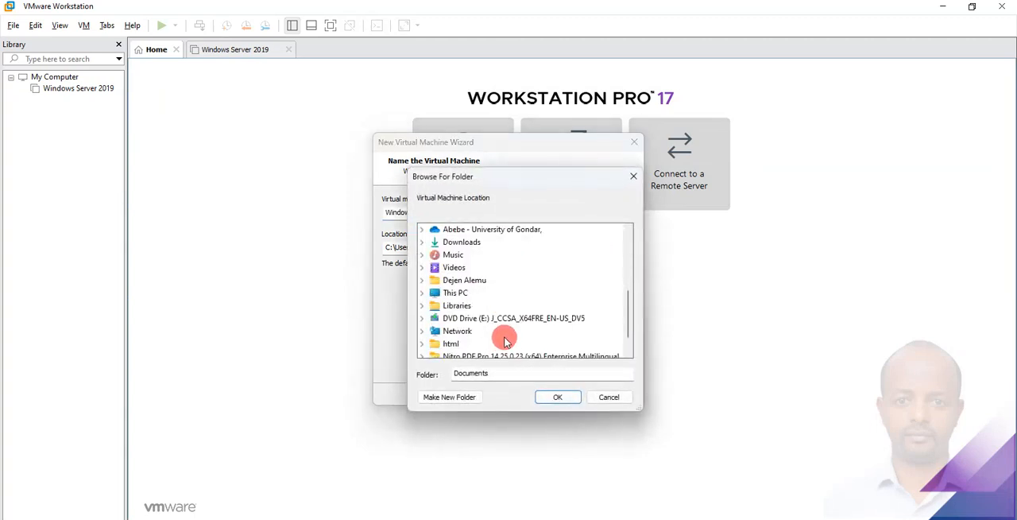
scroll(505, 341, down, 1)
click(477, 267)
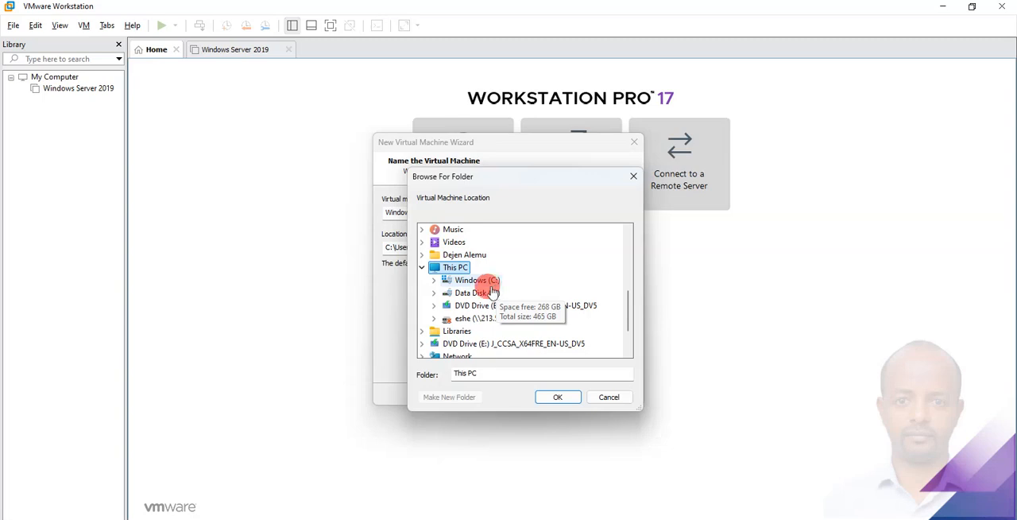
click(494, 291)
drag(627, 251, 628, 350)
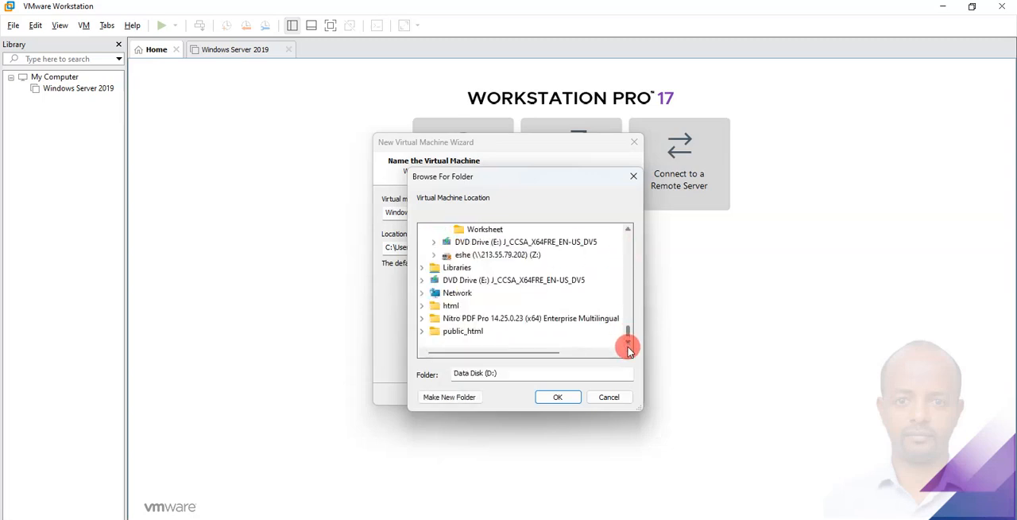
scroll(563, 289, up, 3)
click(518, 340)
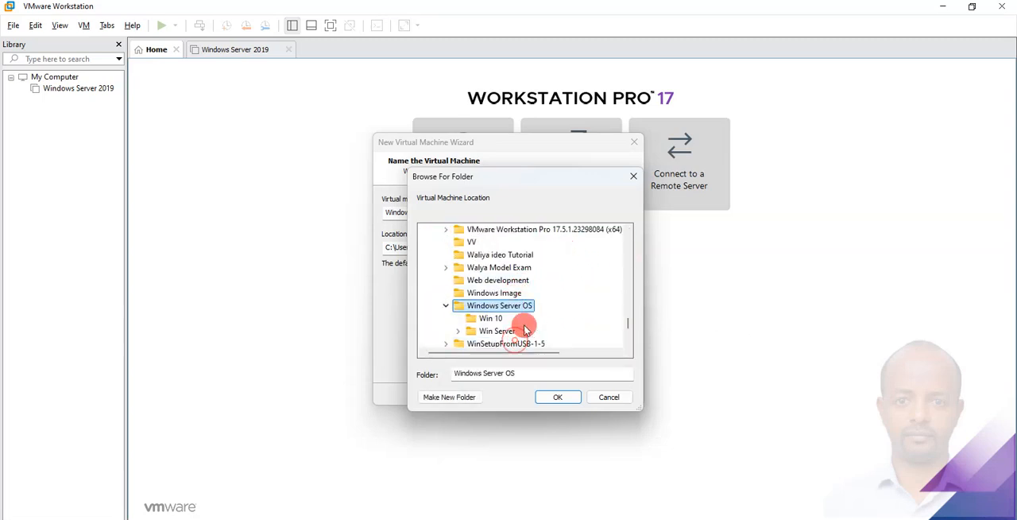
click(493, 318)
click(551, 396)
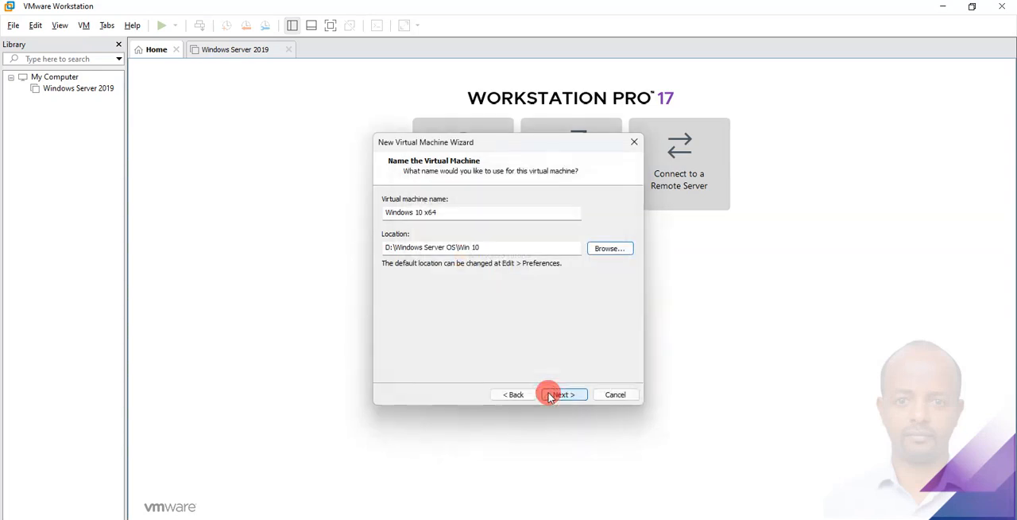
Accept the name Windows 10 x64 and a 60 GB disk split into multiple files, and finish creating the virtual machine.
click(561, 395)
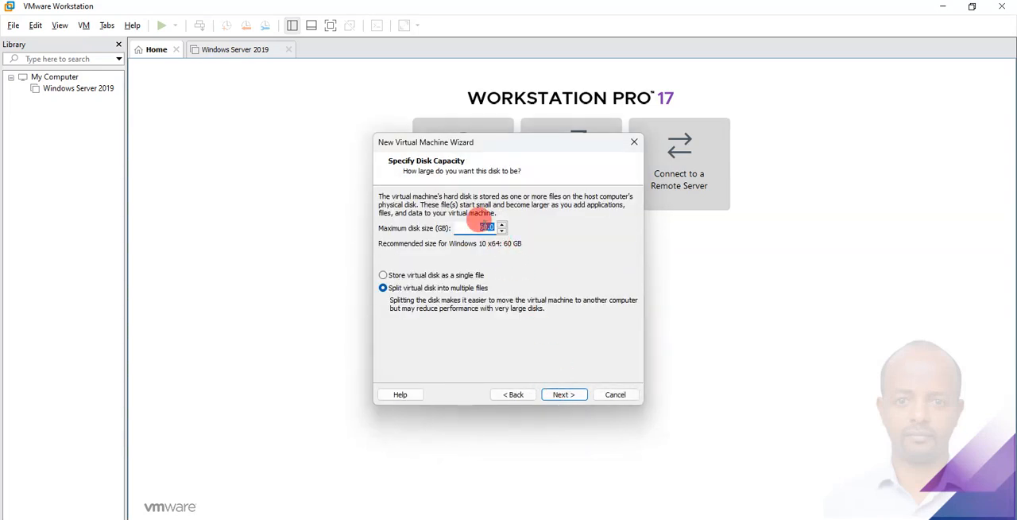
click(581, 395)
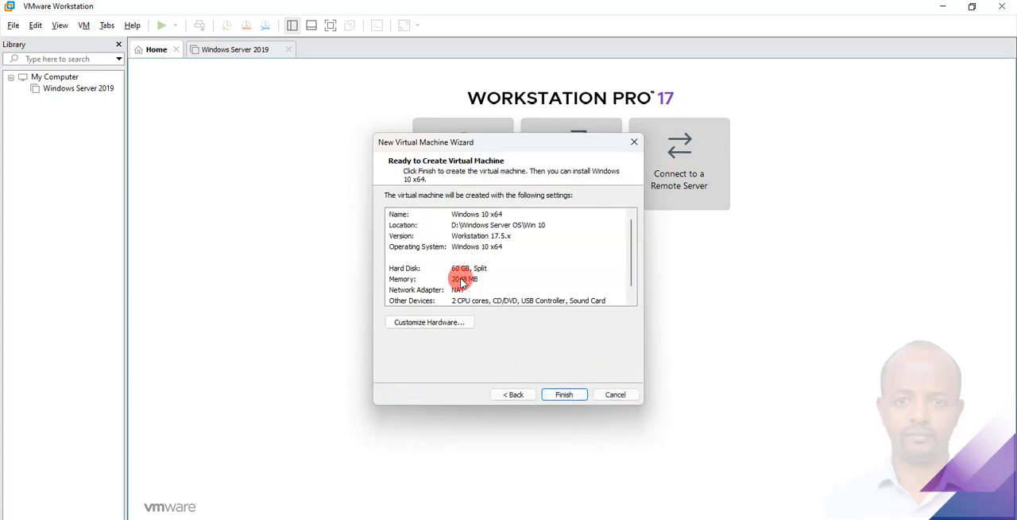
click(565, 395)
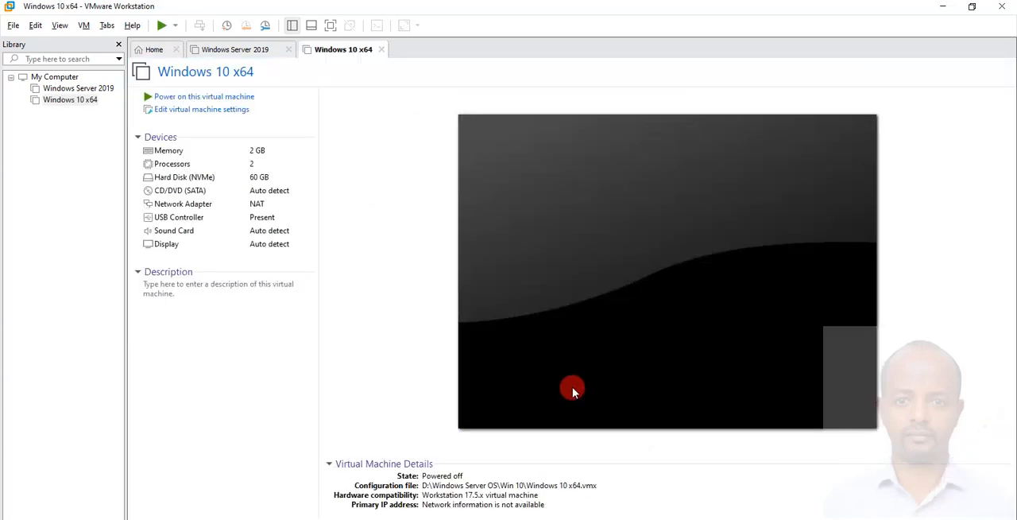
click(251, 58)
click(322, 54)
click(246, 54)
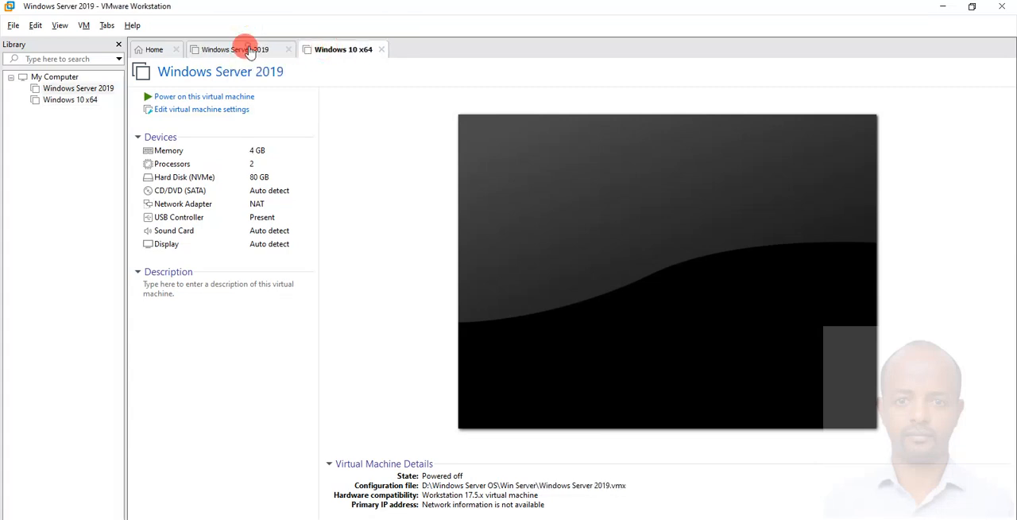
click(327, 53)
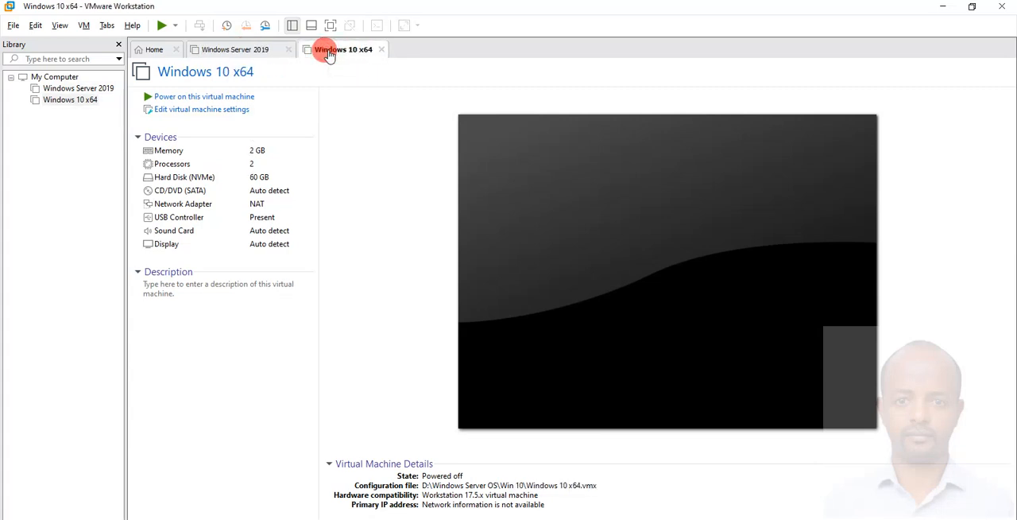
Open the Windows Server 2019 machine's CD/DVD (SATA) settings and switch its connection to an ISO image file.
click(250, 54)
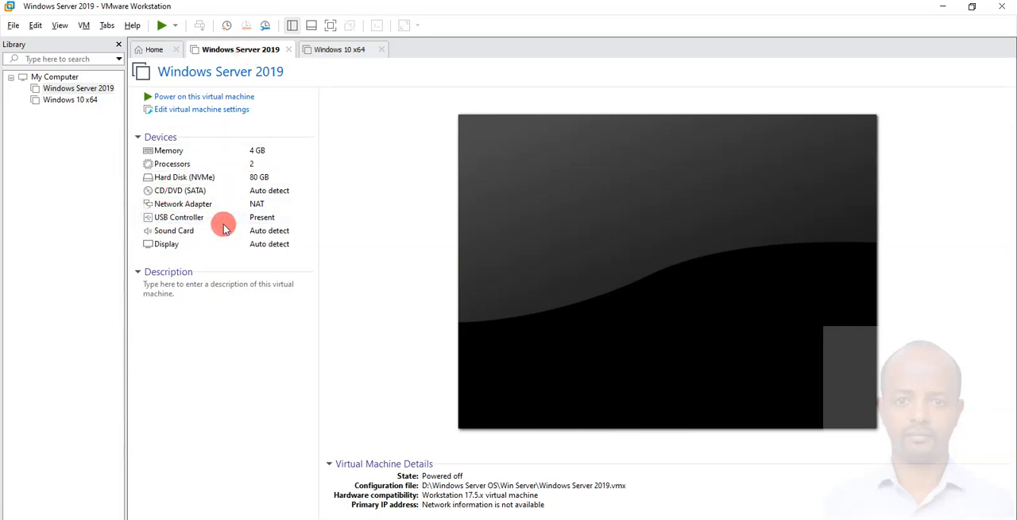
double_click(190, 194)
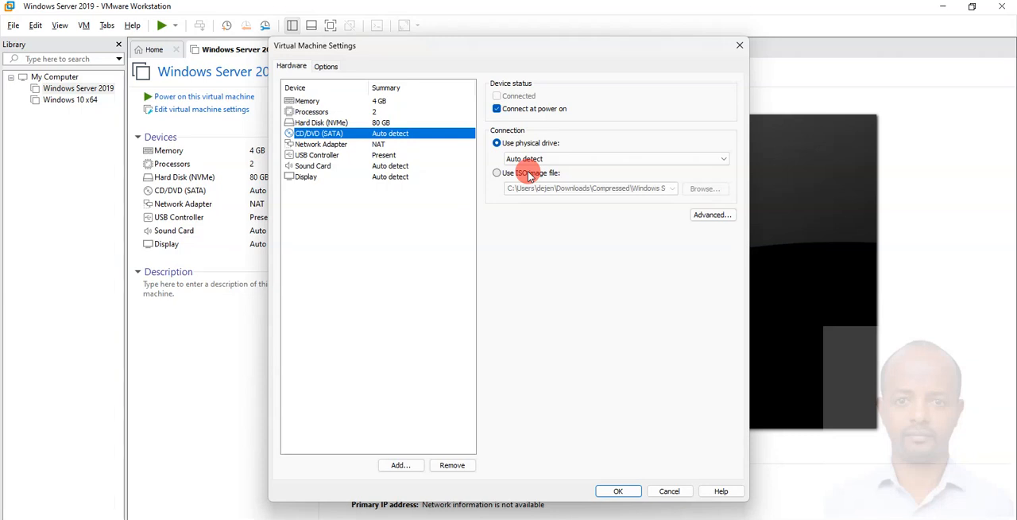
click(499, 173)
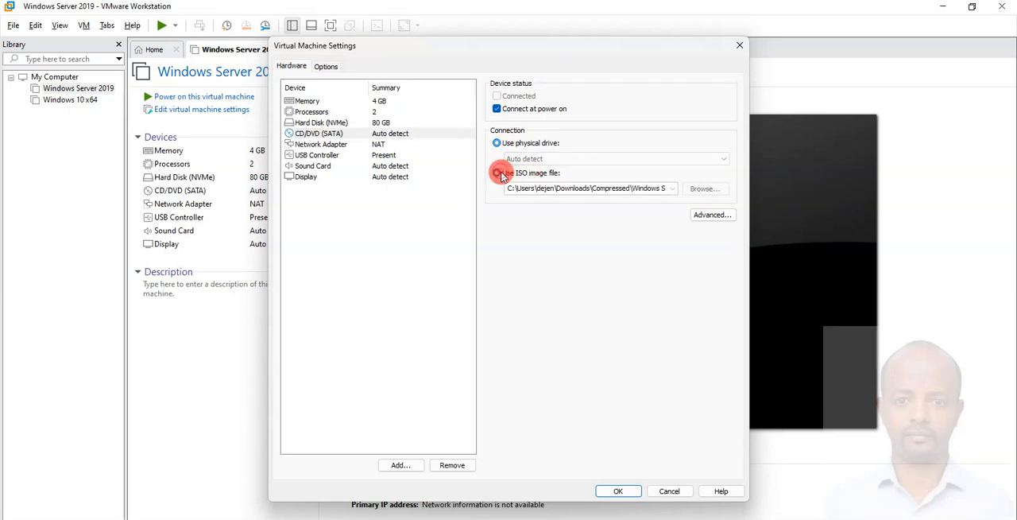
Load windows_server_2019_with_update_17763.4974_aio_6n1_x64 from D:\Windows Image as the drive's ISO and save the virtual machine settings.
click(705, 188)
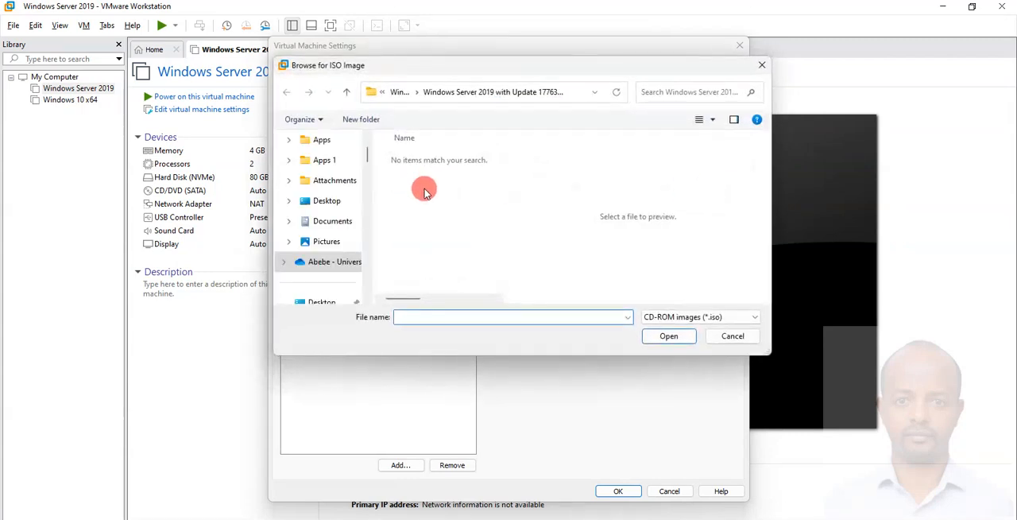
scroll(333, 263, down, 5)
scroll(333, 263, down, 15)
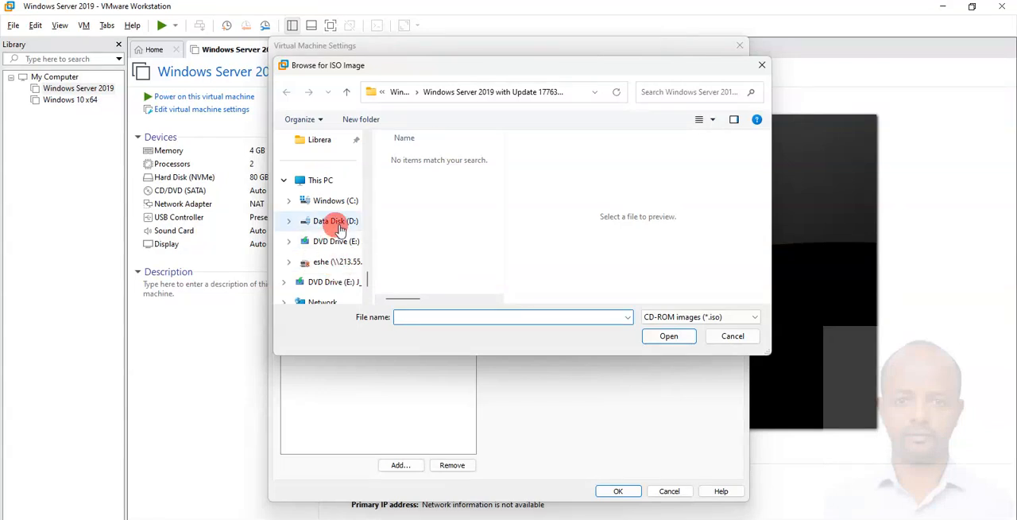
click(335, 224)
drag(766, 351, 997, 479)
click(475, 271)
scroll(477, 271, down, 10)
click(477, 271)
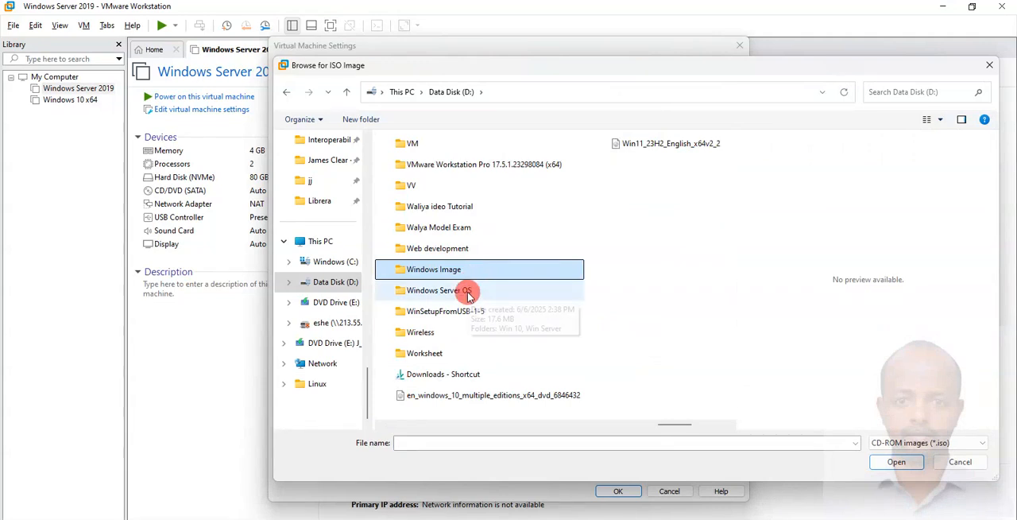
double_click(465, 272)
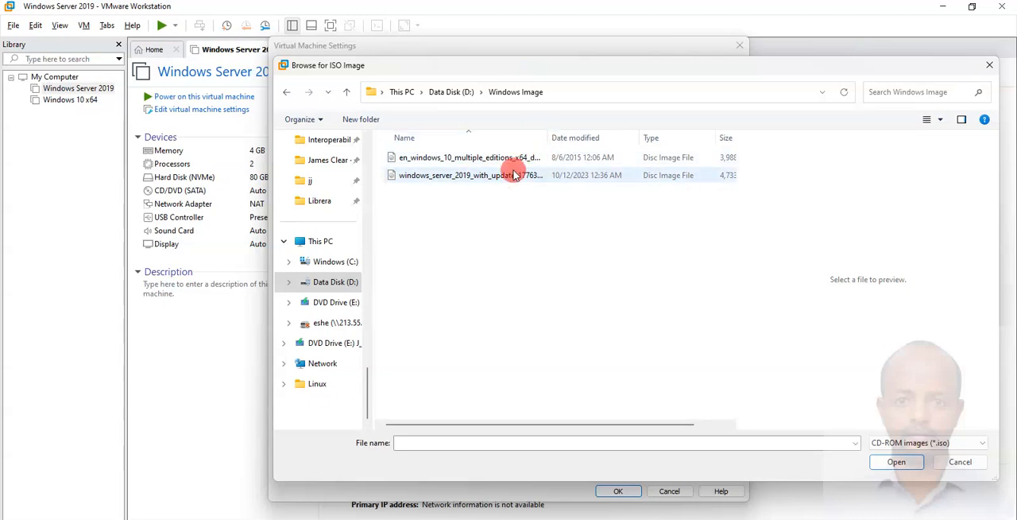
click(464, 180)
click(896, 462)
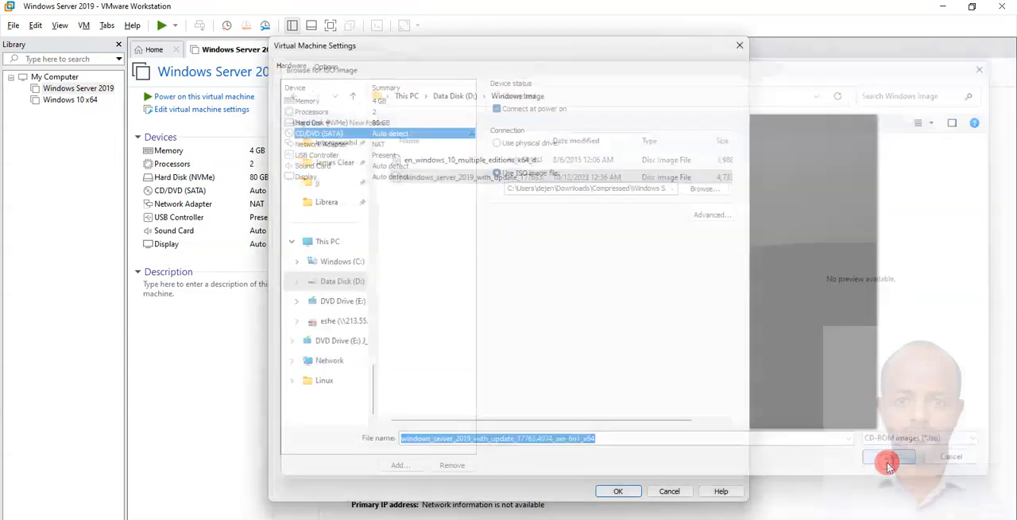
click(618, 490)
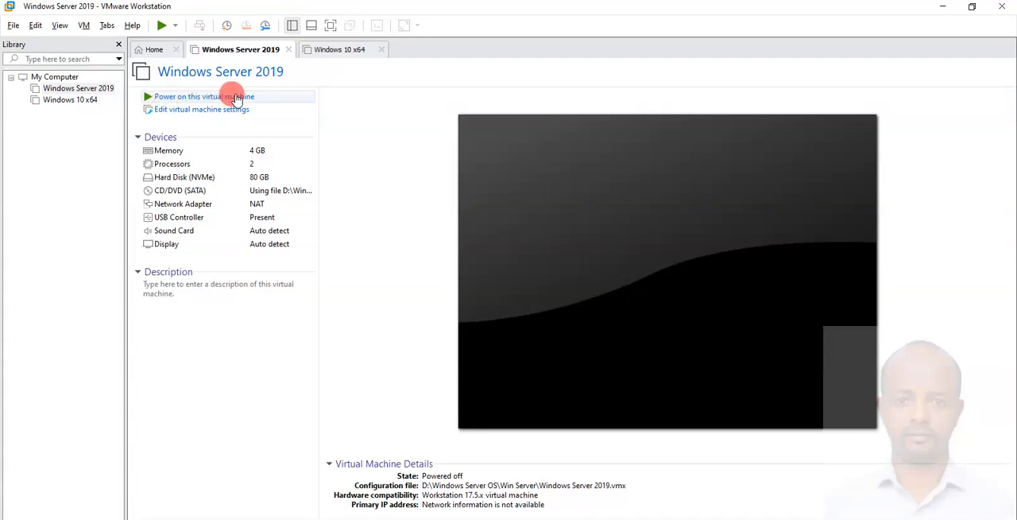
Power on the Windows Server 2019 machine booting from its installation disc, and dismiss the installation hint bar.
click(161, 27)
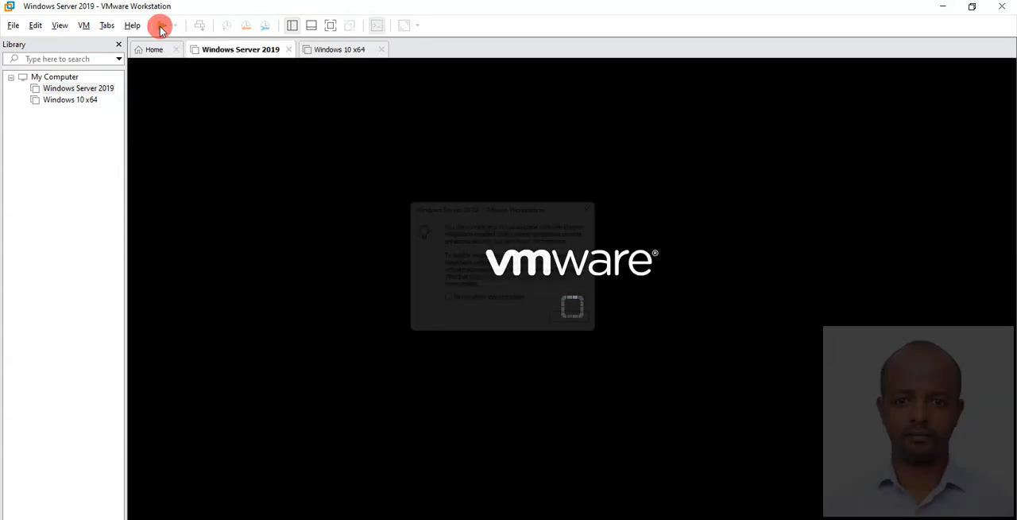
click(587, 332)
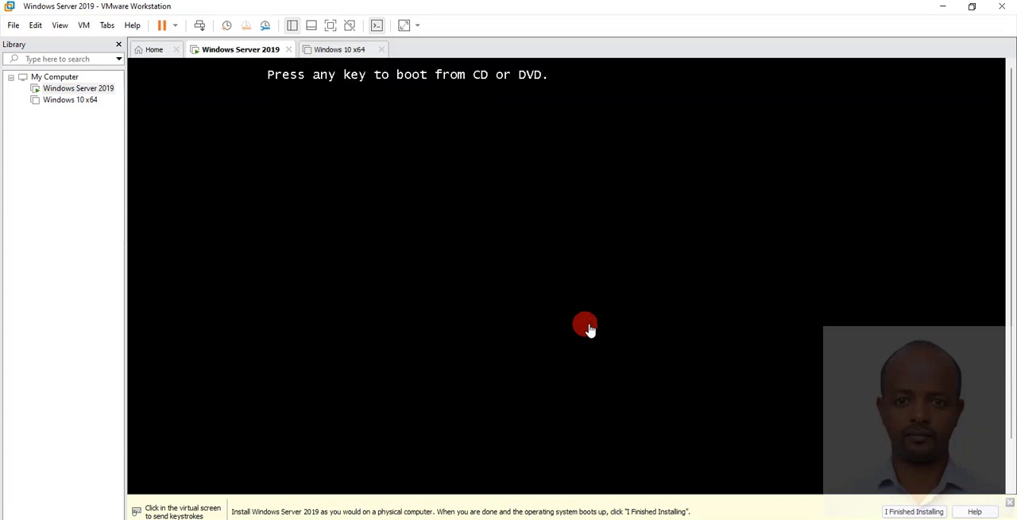
click(588, 328)
key(Return)
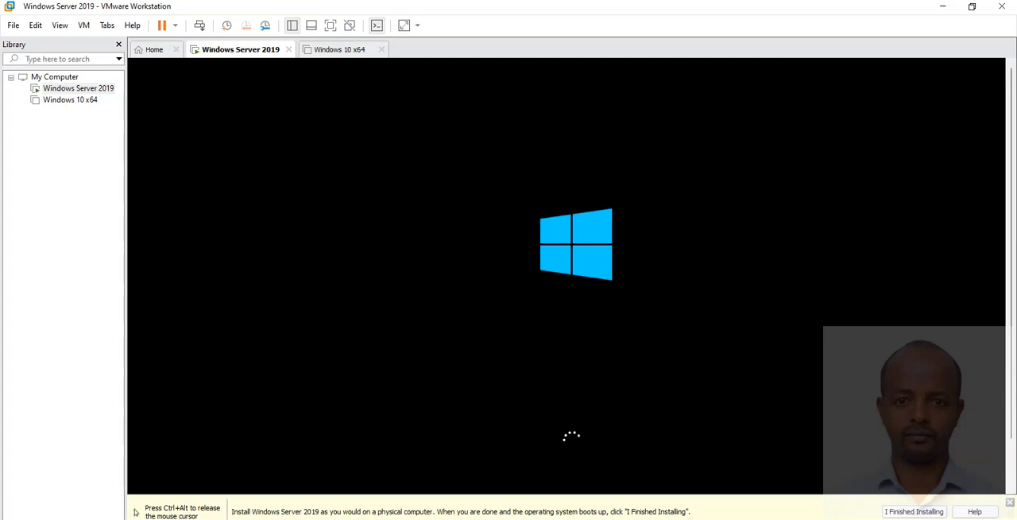
key(ctrl+alt)
click(1009, 503)
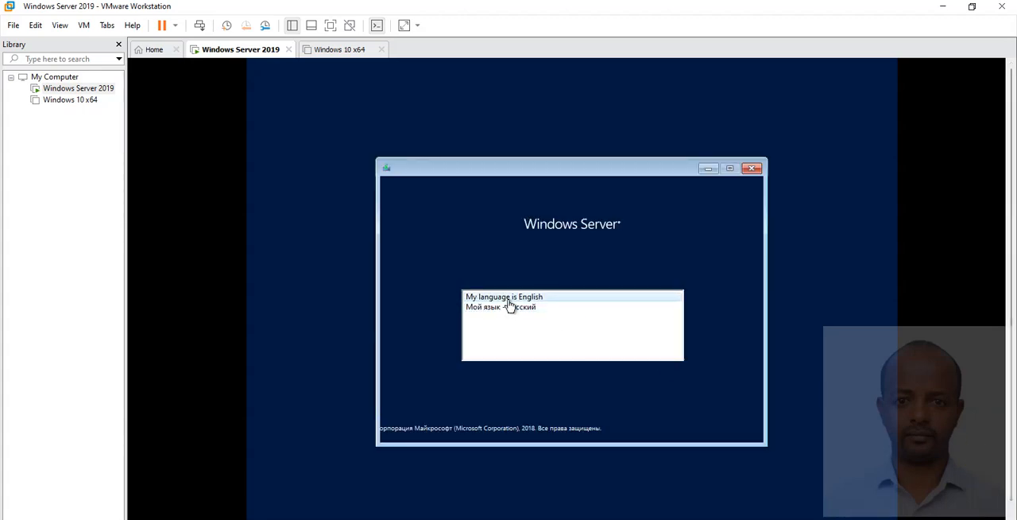
Choose English as the setup language and start the Windows Server installation.
click(509, 299)
click(750, 410)
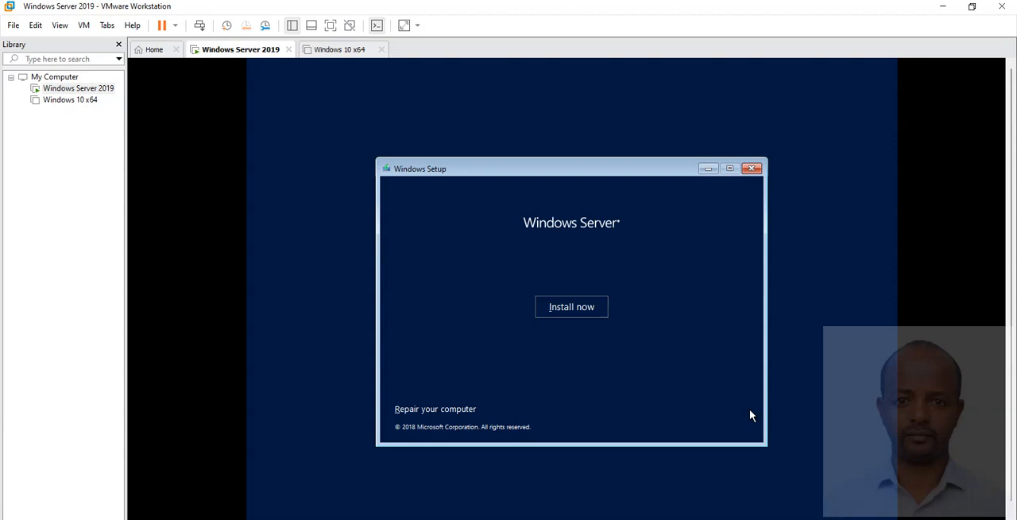
click(575, 312)
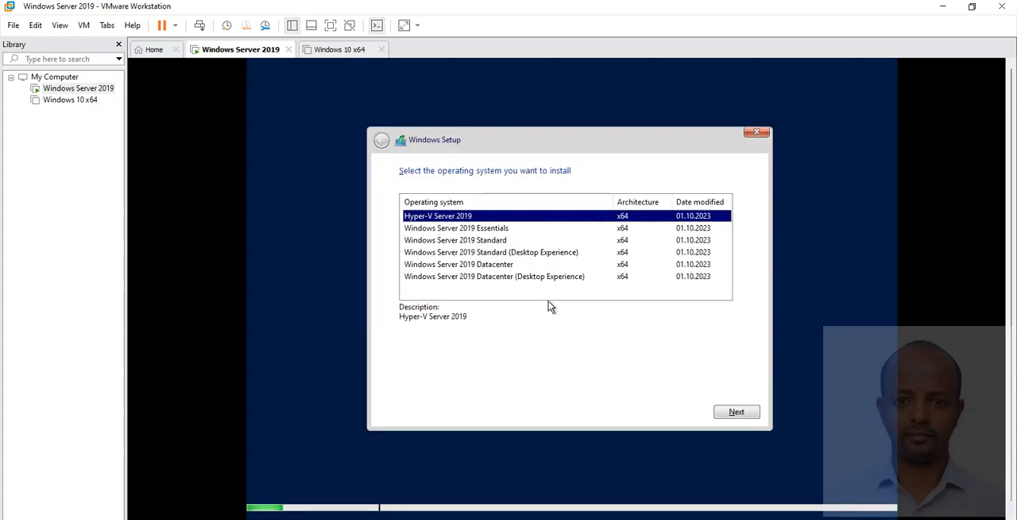
Select the Windows Server 2019 Standard (Desktop Experience) edition and accept the license terms.
click(467, 254)
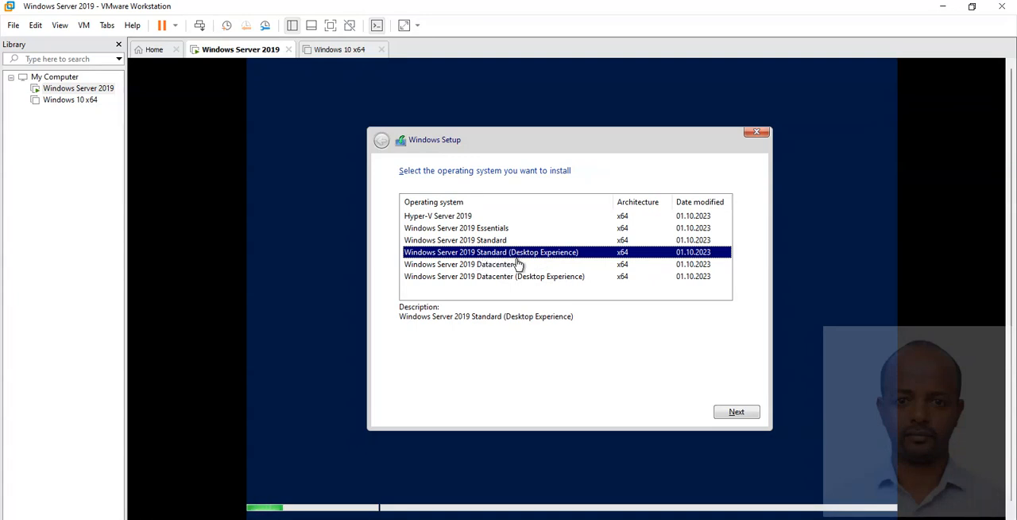
click(726, 410)
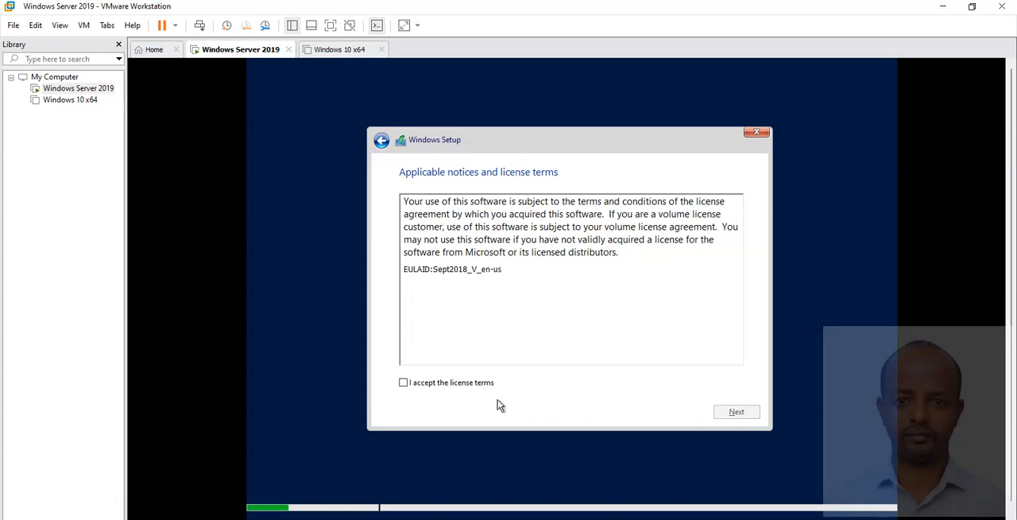
click(459, 386)
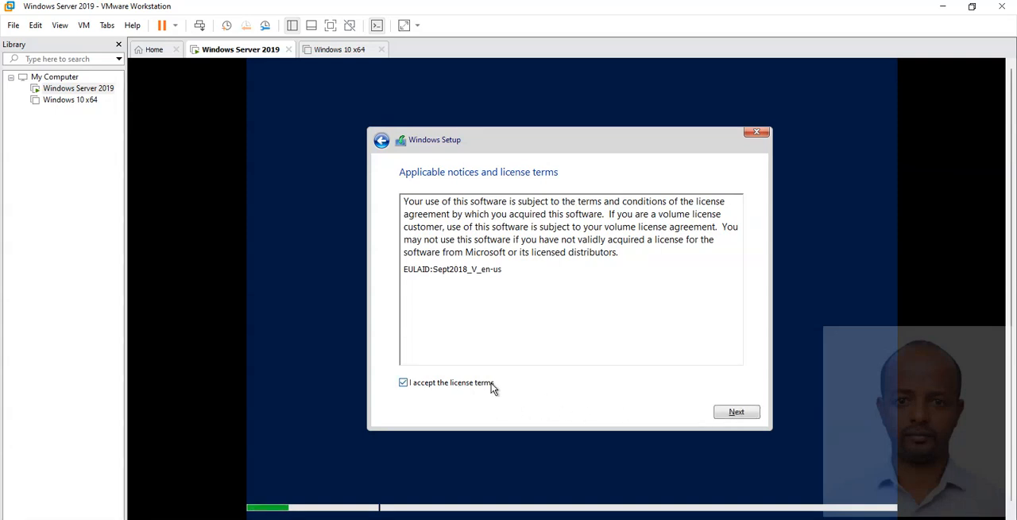
click(723, 414)
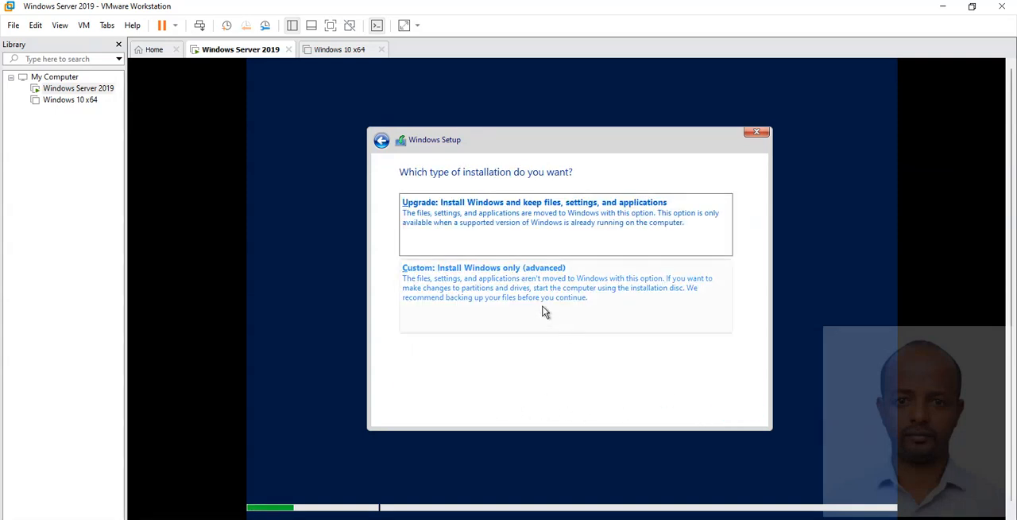
Choose the custom Windows-only installation and create a 40000 MB partition on Drive 0, allowing the additional system partitions.
click(482, 282)
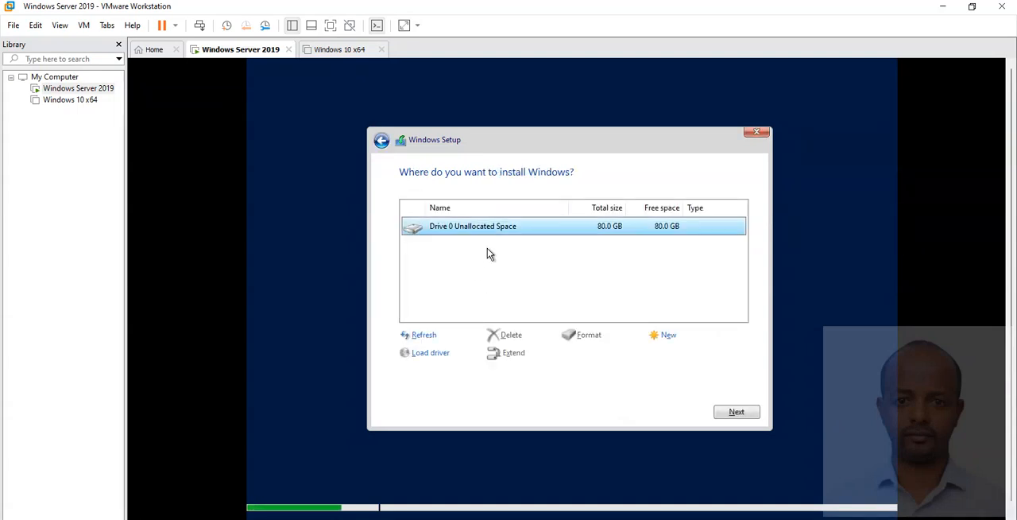
click(670, 337)
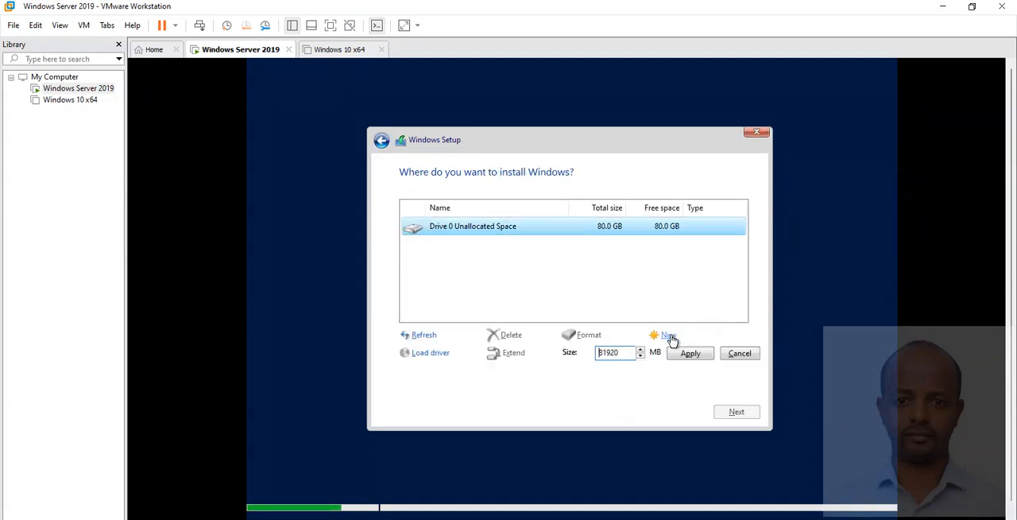
drag(629, 354, 579, 347)
key(ctrl+a)
text(540)
key(BackSpace)
key(BackSpace)
key(BackSpace)
text(40000)
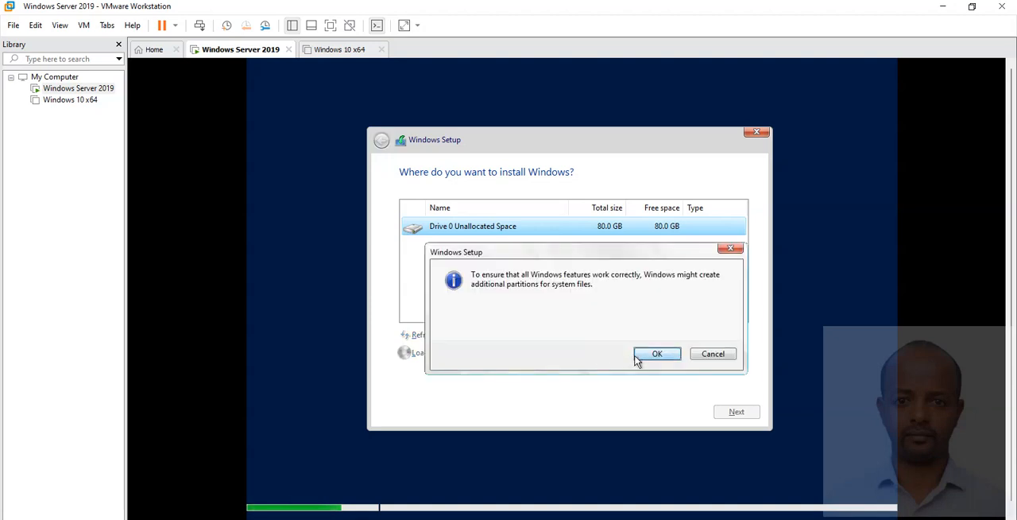
click(638, 355)
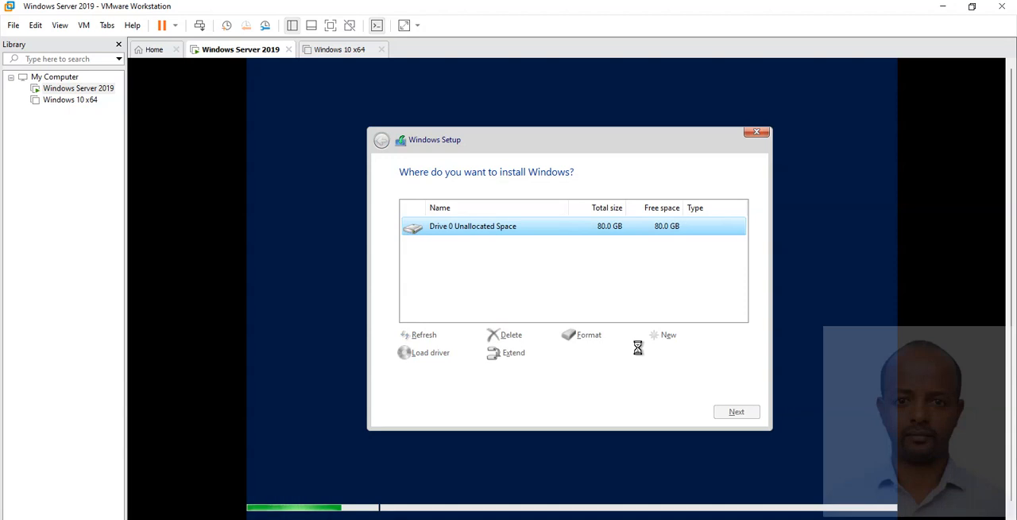
Create a second partition from all the remaining unallocated space on Drive 0 and format it.
click(604, 314)
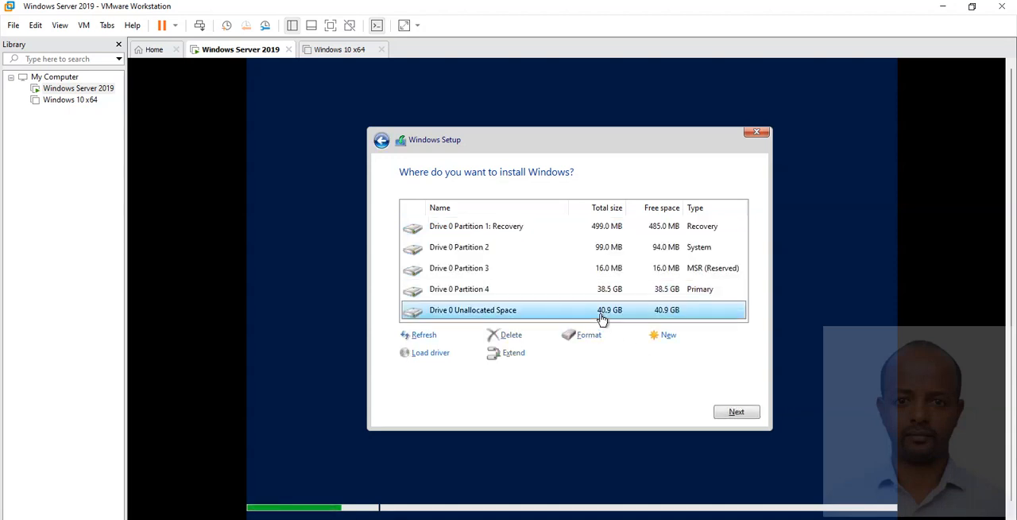
click(667, 337)
drag(628, 354, 604, 357)
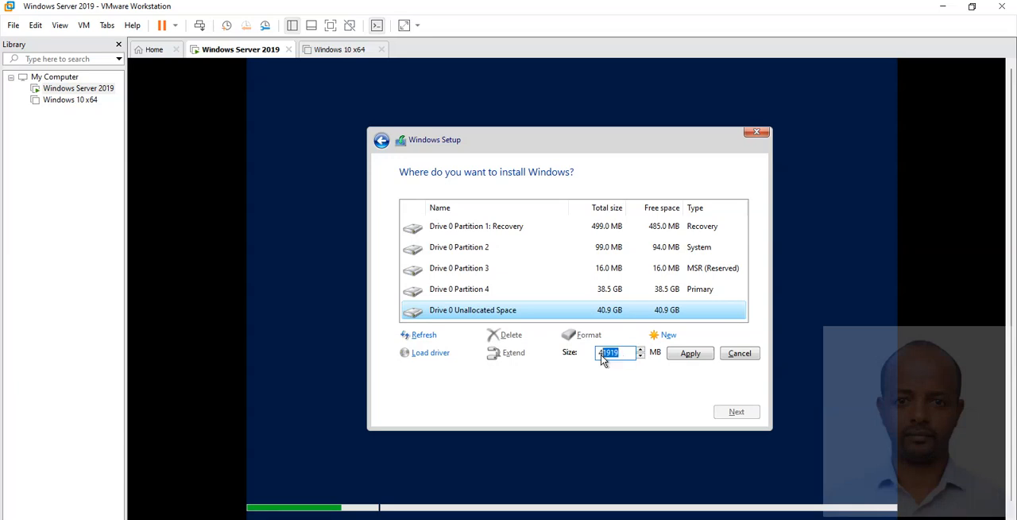
click(688, 358)
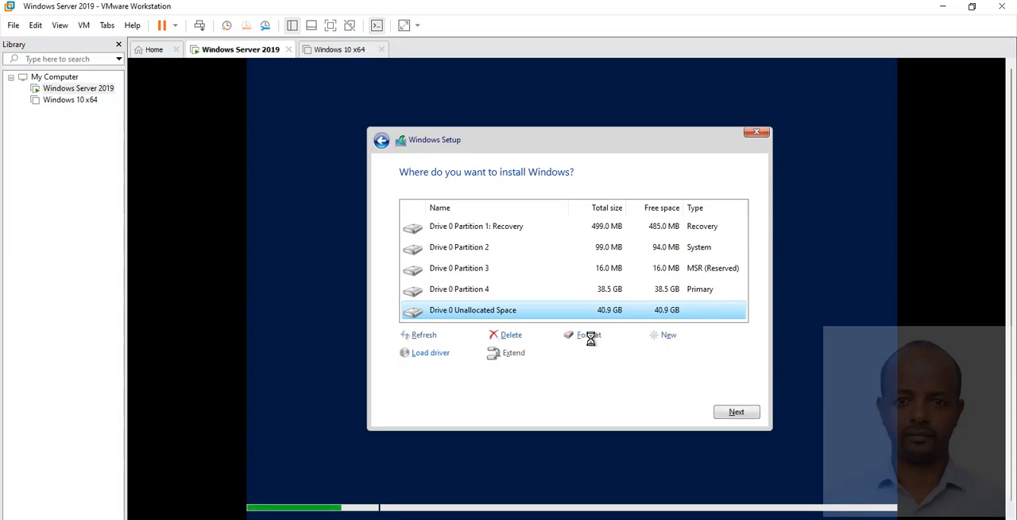
click(589, 337)
click(664, 357)
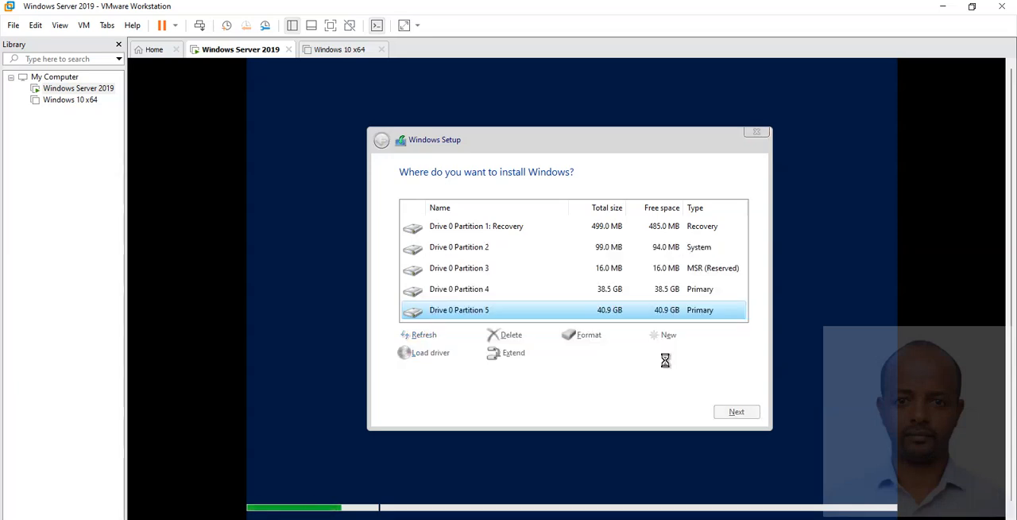
Install Windows on Drive 0 Partition 4 and release the mouse cursor from the virtual machine.
click(484, 292)
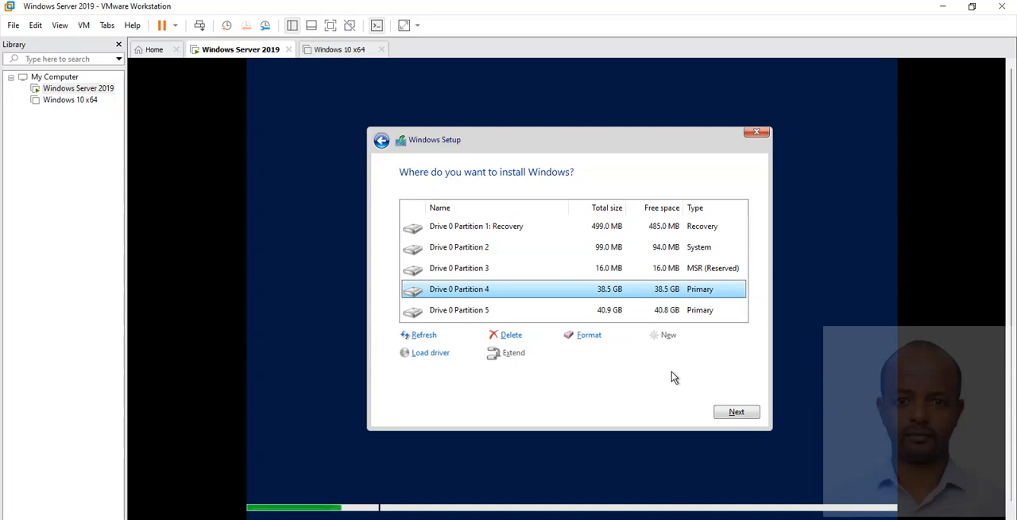
click(741, 411)
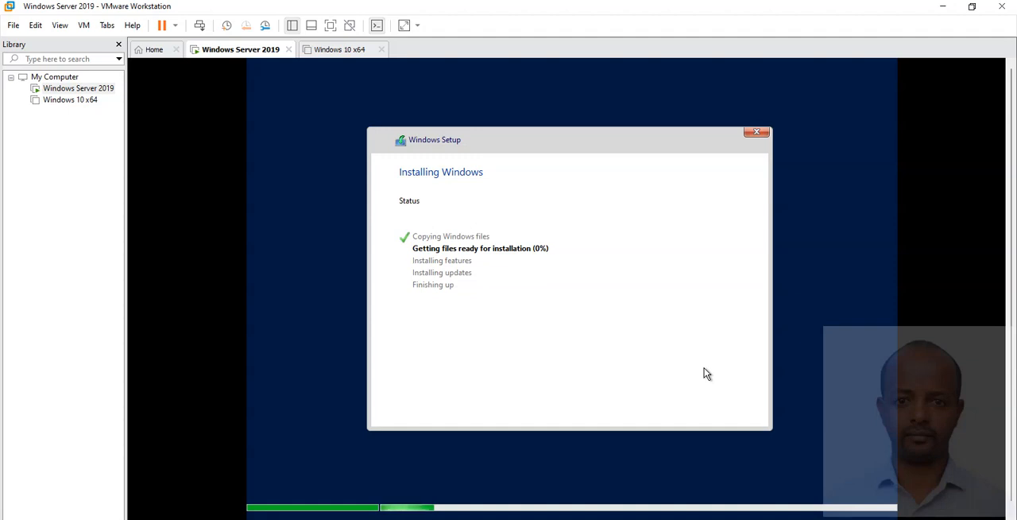
click(706, 374)
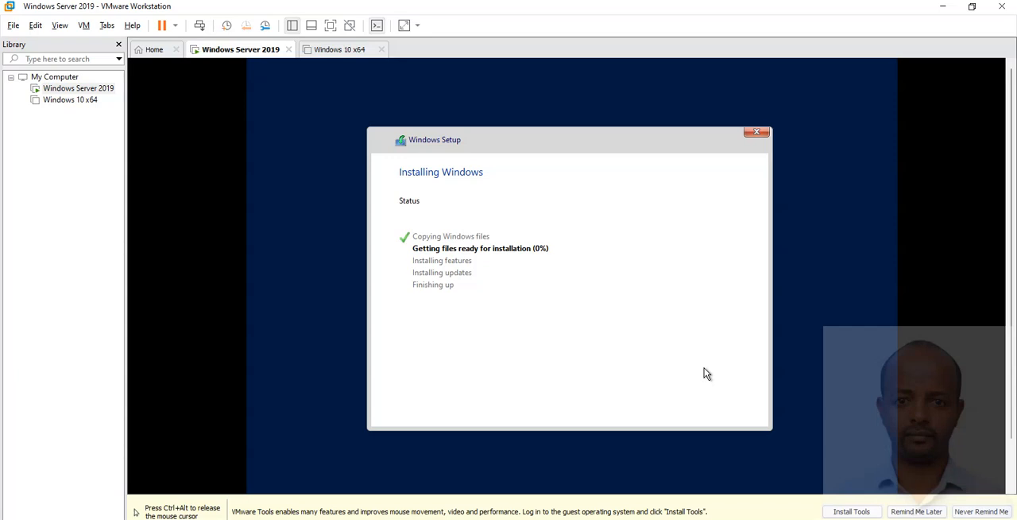
key(ctrl+alt)
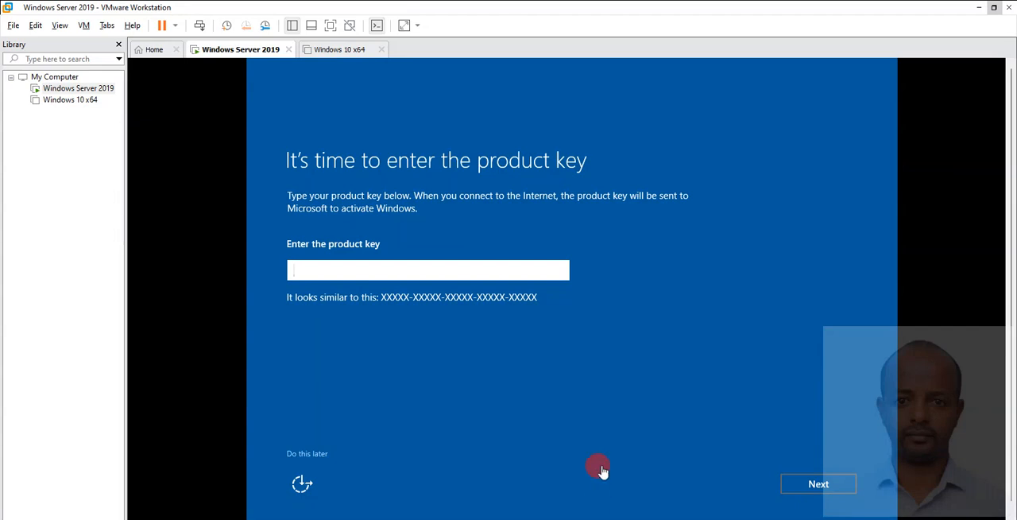
Skip the product key entry, then enter and confirm a password for the built-in Administrator account.
click(306, 456)
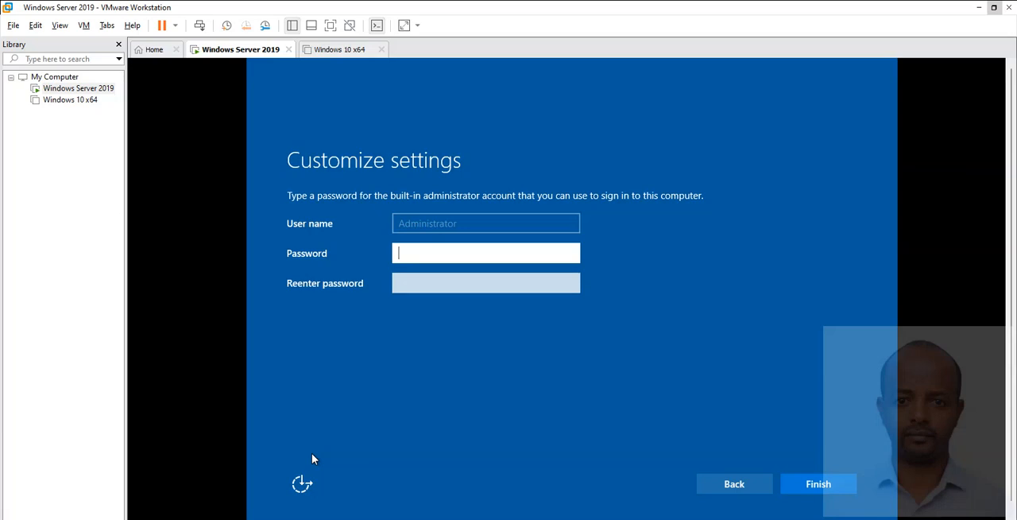
key(alt)
key(super)
key(super)
click(407, 265)
text(•••••)
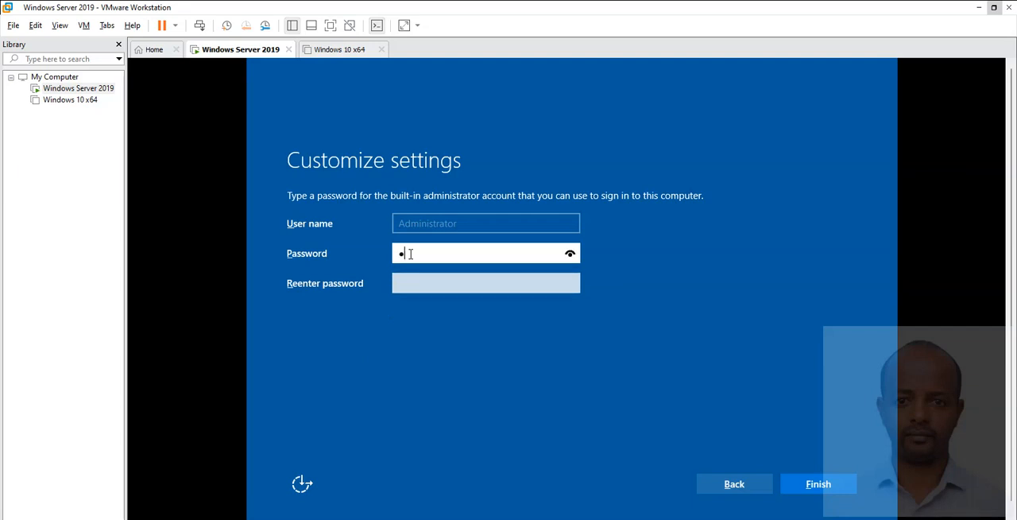
text(•)
key(Tab)
text(•••••••••)
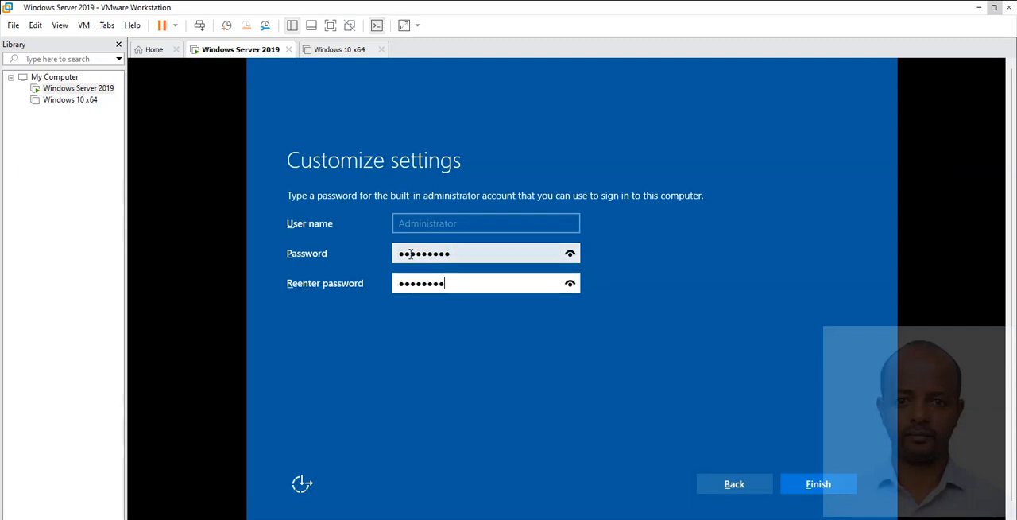
key(Return)
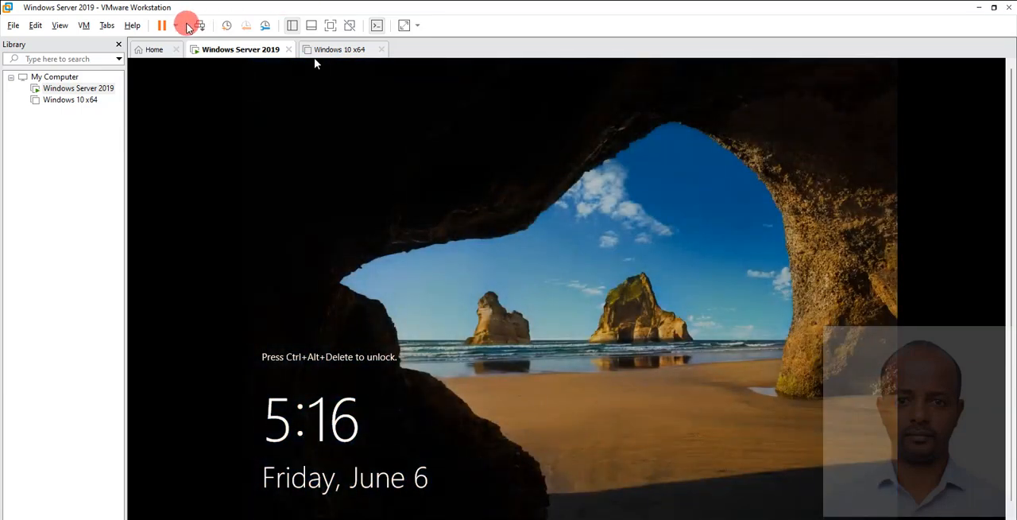
Unlock the server, sign in as Administrator with the account password, and dismiss the Windows Admin Center message in Server Manager.
click(201, 26)
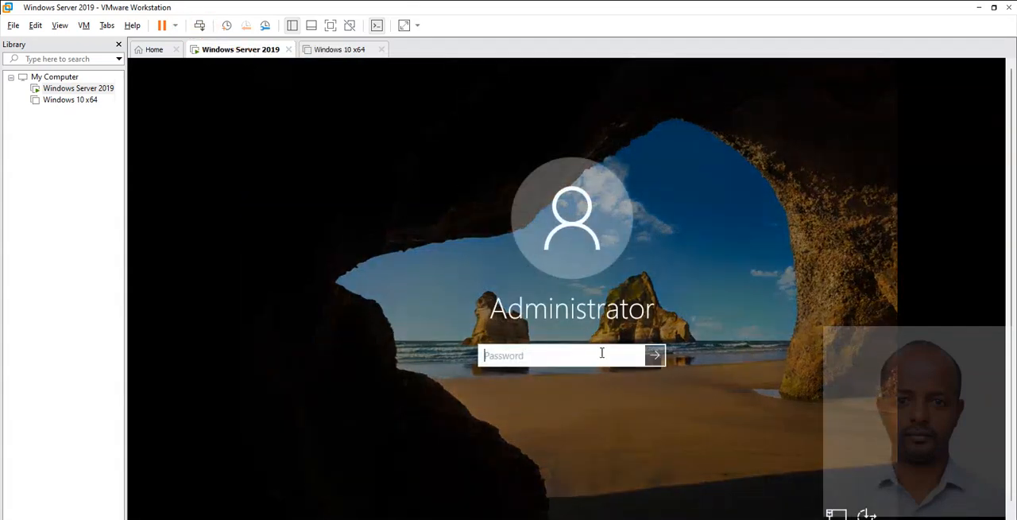
text(P)
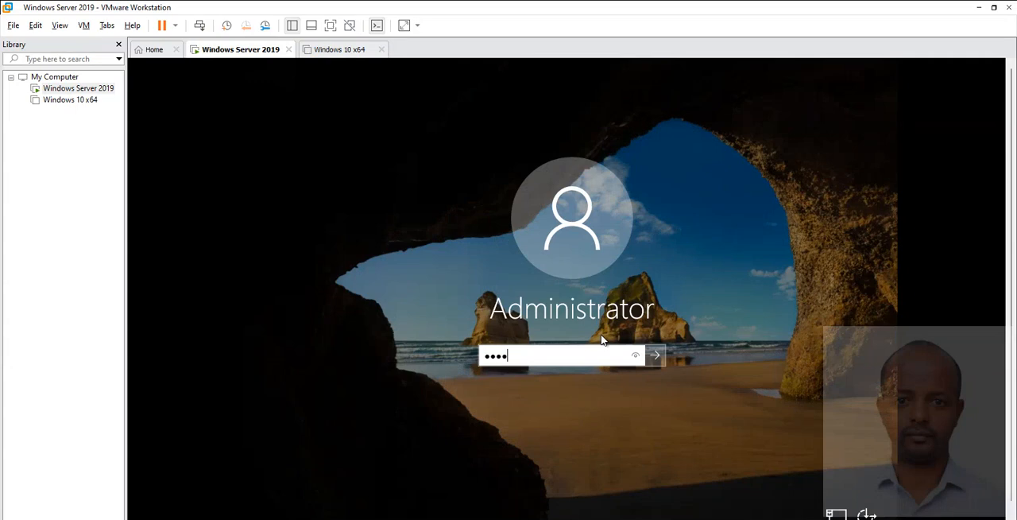
key(Return)
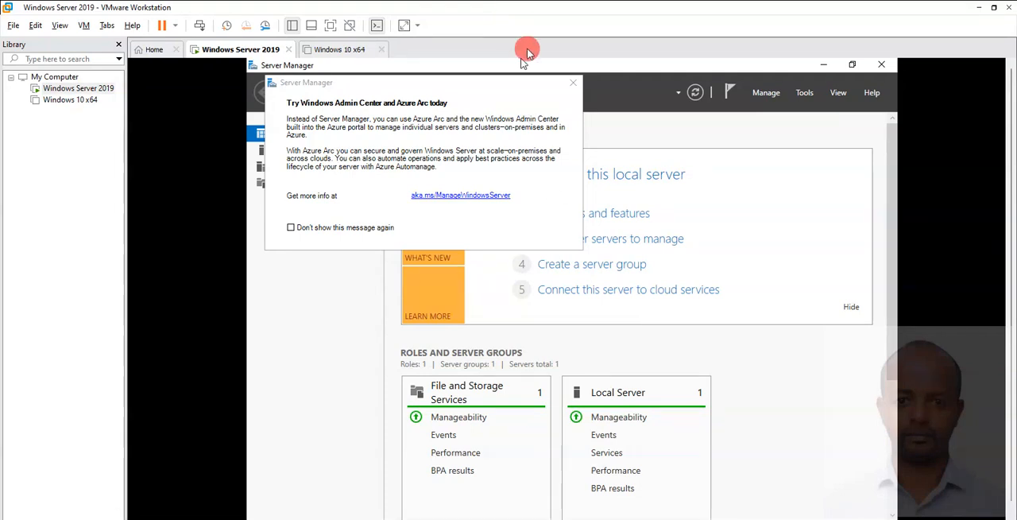
click(573, 83)
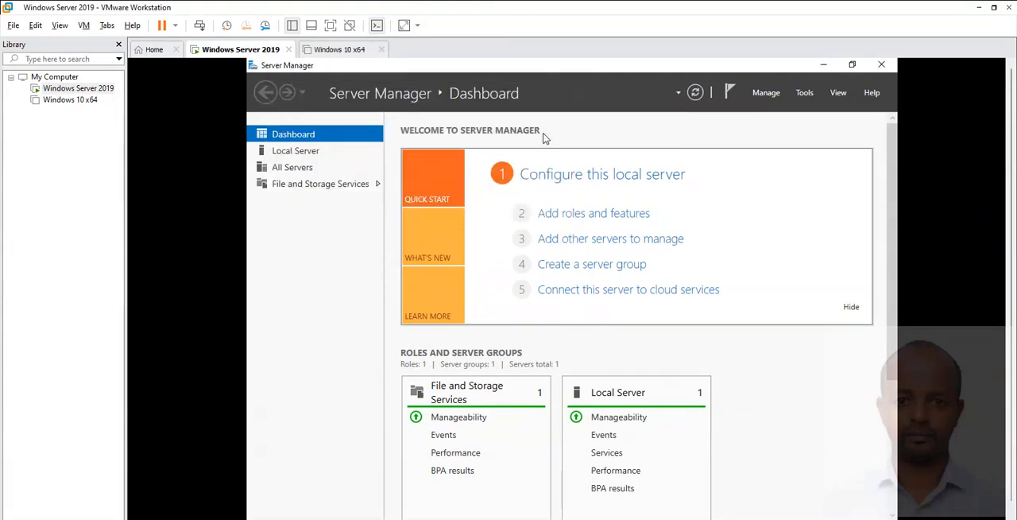
Open the properties of the local server's Ethernet0 adapter and disable Internet Protocol Version 6 (TCP/IPv6).
click(614, 184)
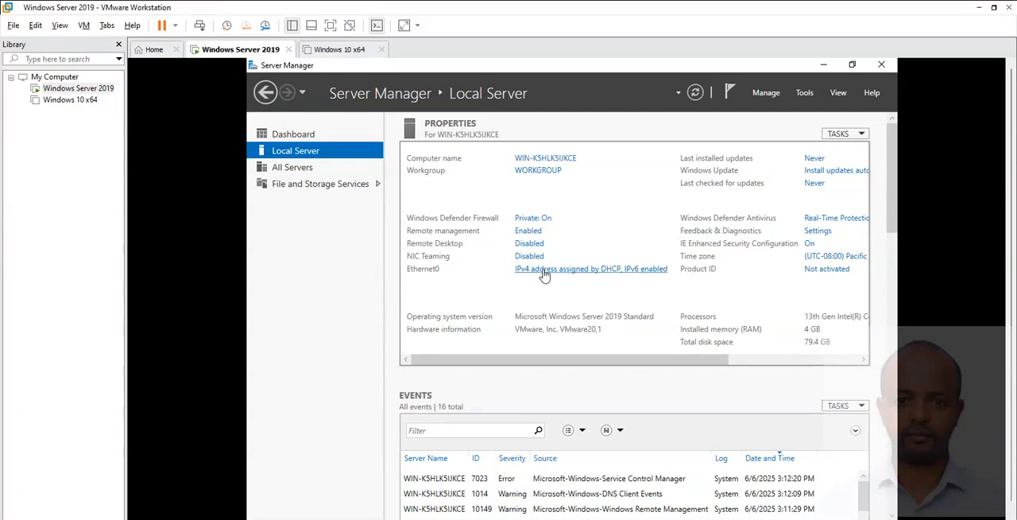
click(544, 271)
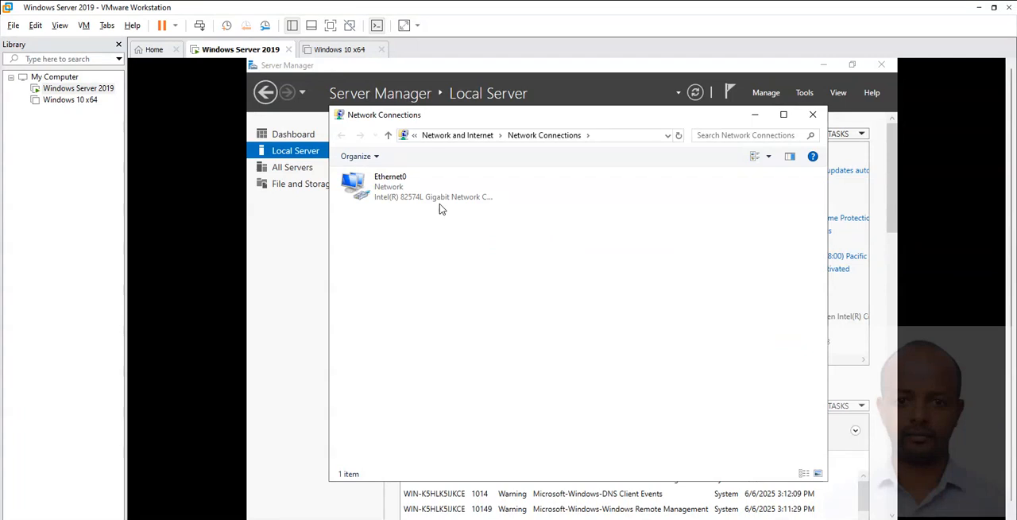
double_click(440, 205)
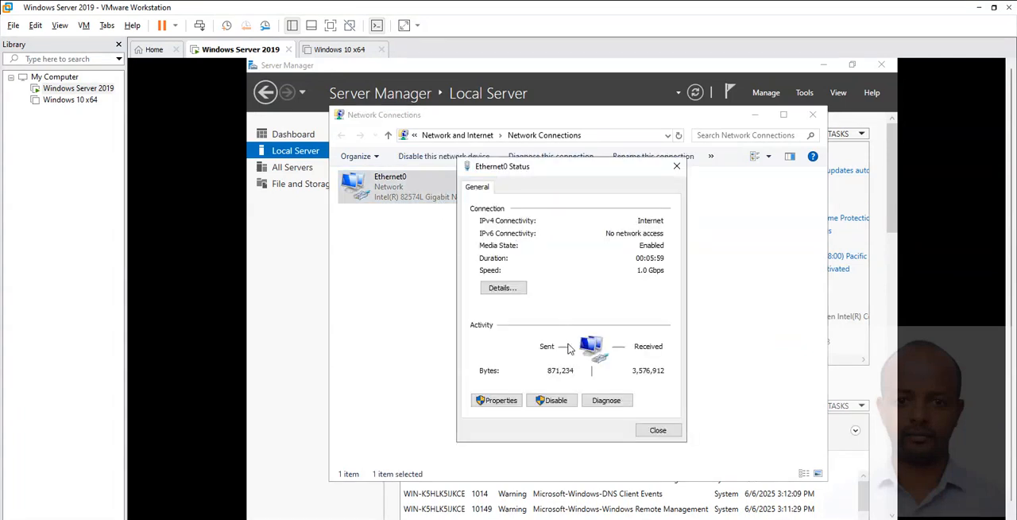
click(496, 400)
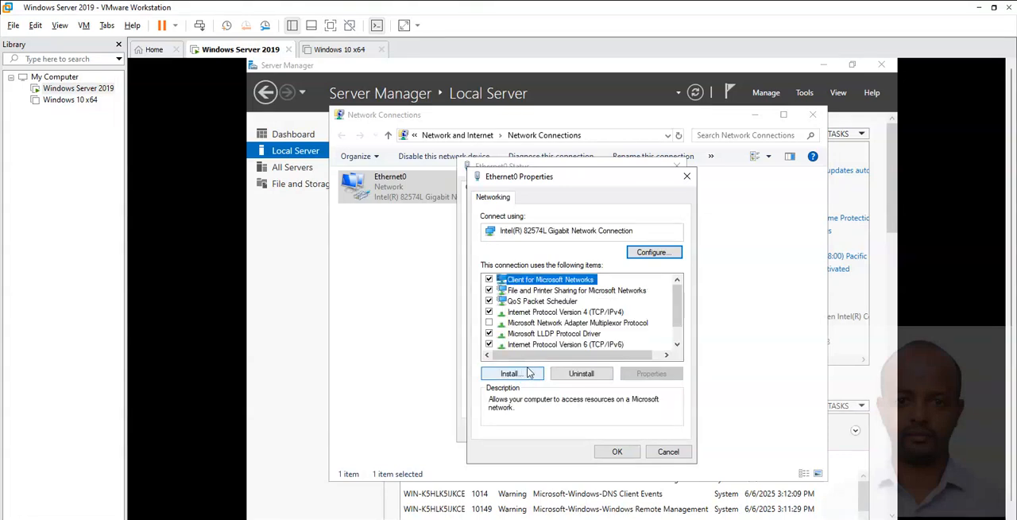
click(488, 344)
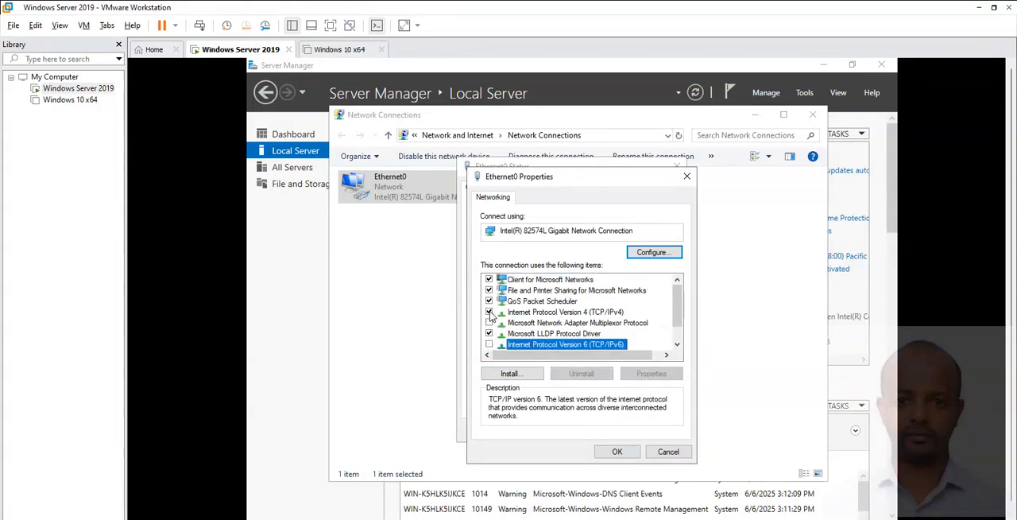
Give Ethernet0's Internet Protocol Version 4 a static IP address of 192.168.1.1, subnet mask 255.255.255.0 and default gateway 192.168.1.1.
click(527, 314)
click(648, 374)
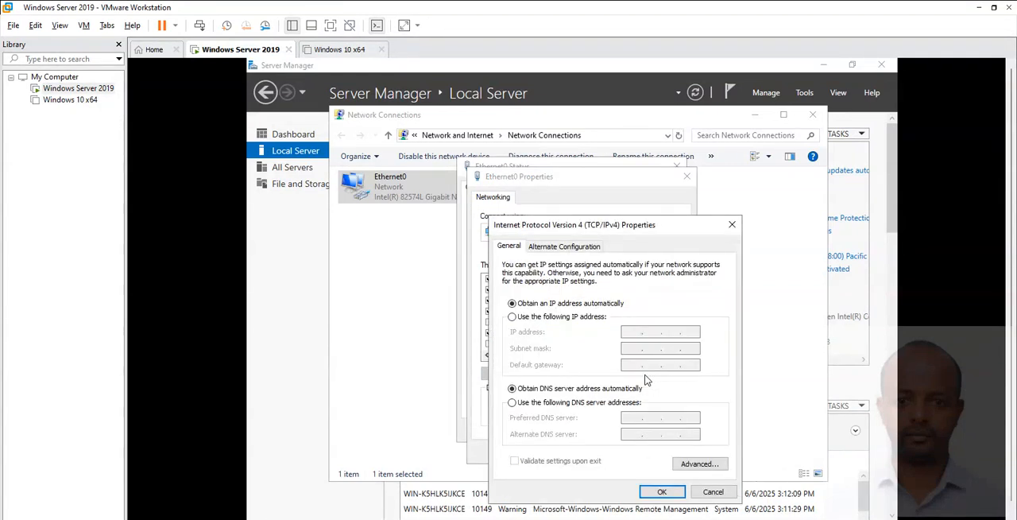
click(566, 317)
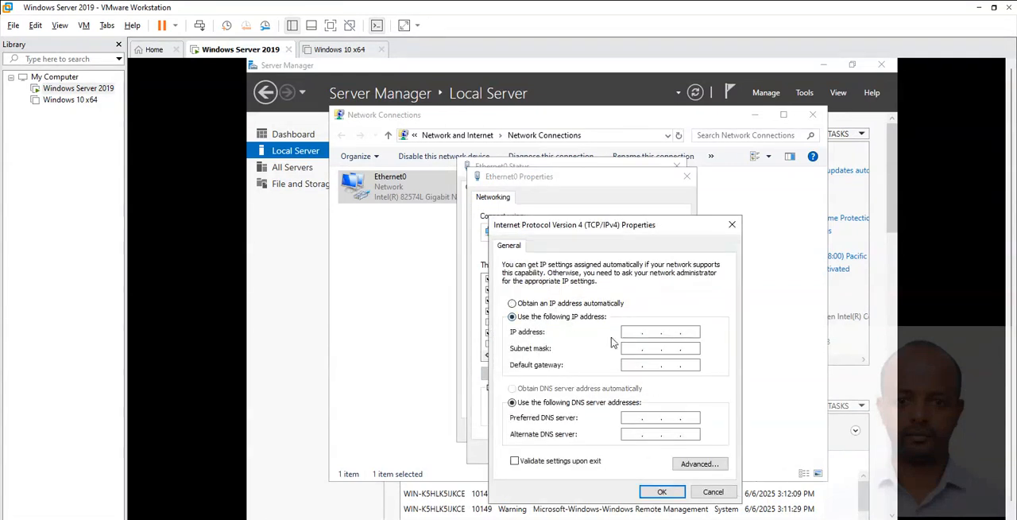
click(635, 333)
click(635, 333)
text(192.1)
key(Tab)
key(Tab)
text(1)
key(Tab)
key(Tab)
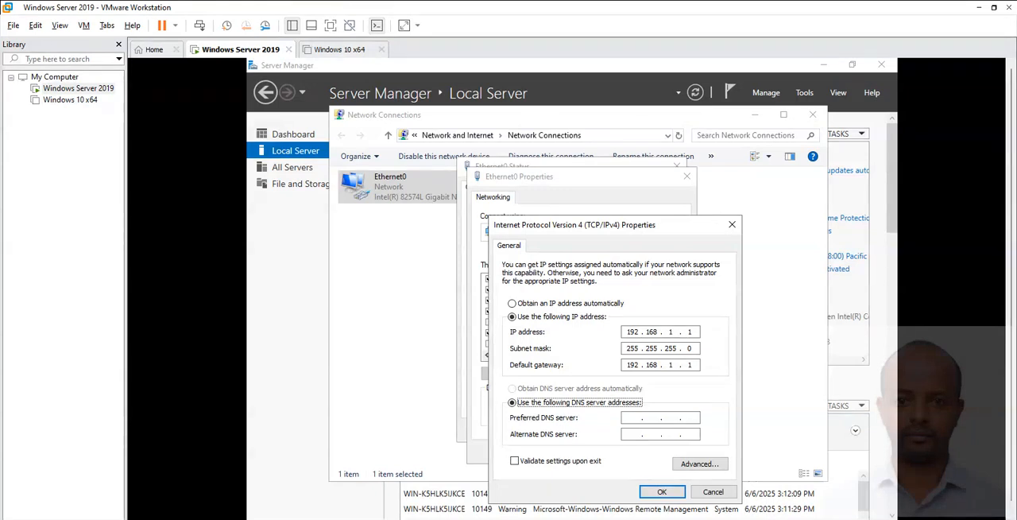
Set the preferred DNS server to 192.168.1.1, apply the adapter settings, and close the Ethernet0 and Network Connections windows.
text(192 . 168 . 9 . 11)
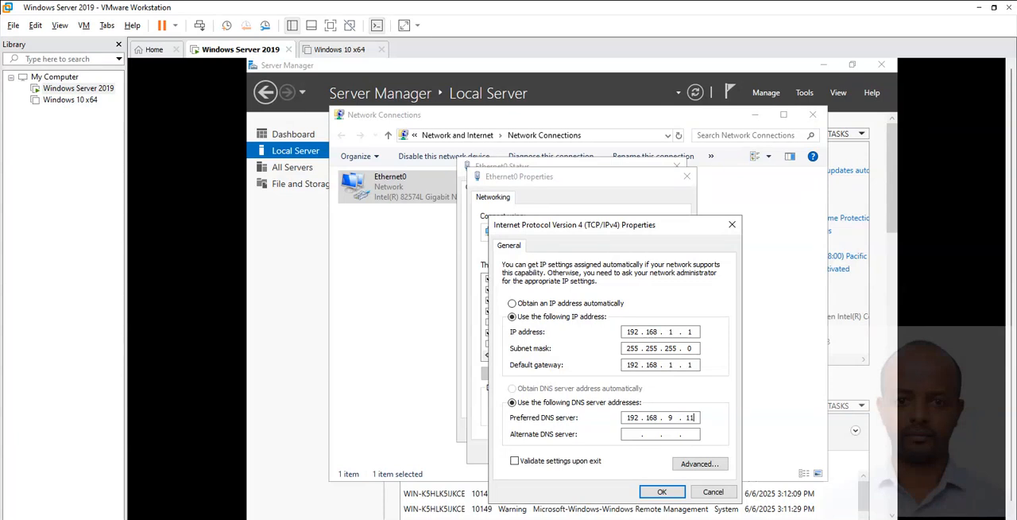
key(BackSpace)
key(BackSpace)
key(BackSpace)
text(1.1)
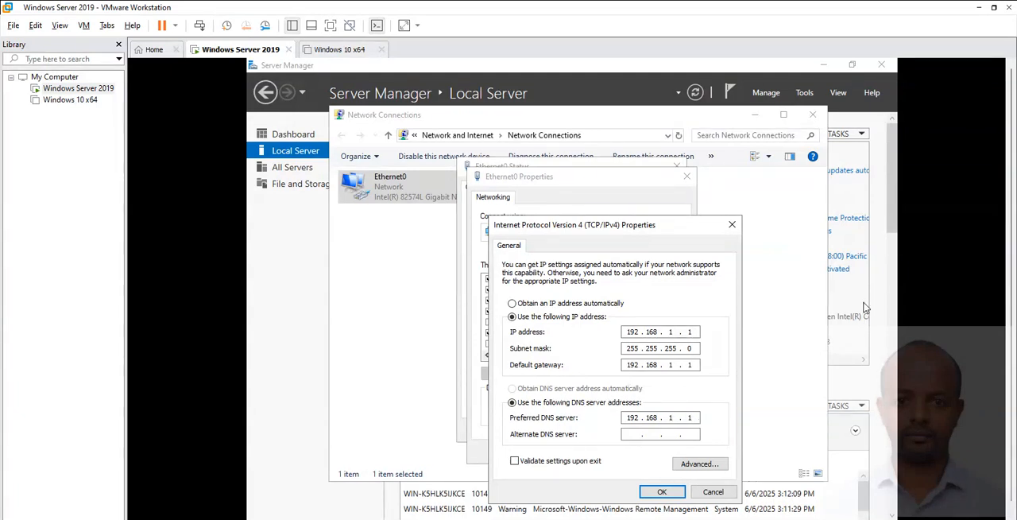
click(676, 496)
click(625, 452)
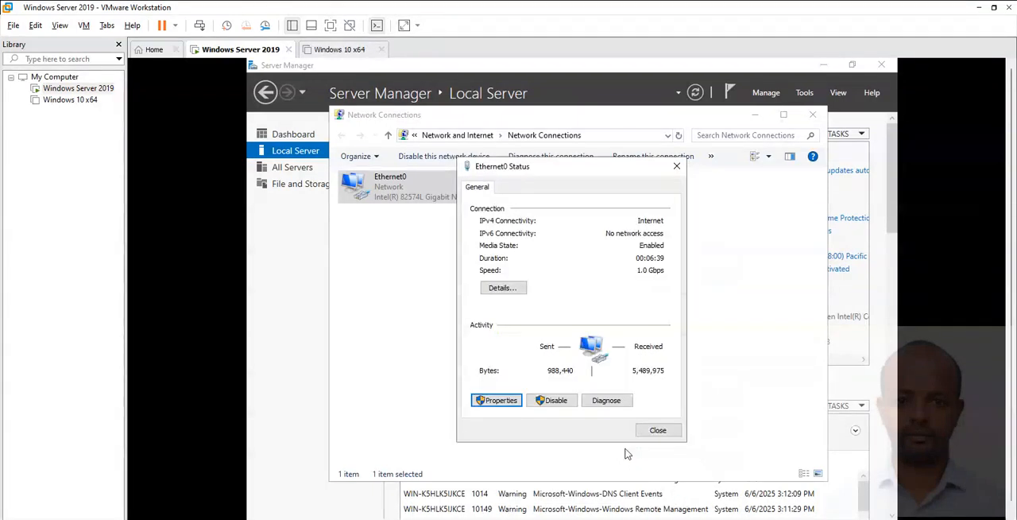
click(657, 433)
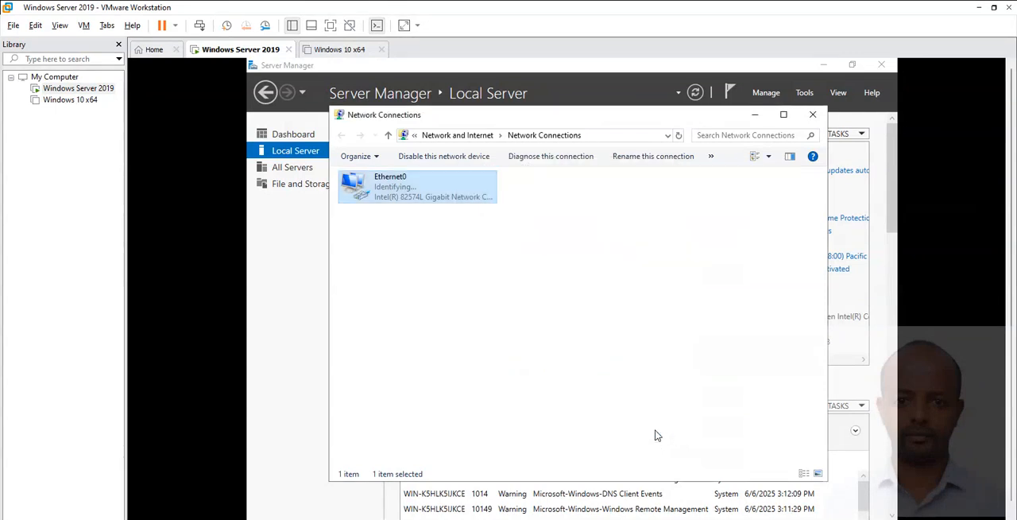
click(812, 115)
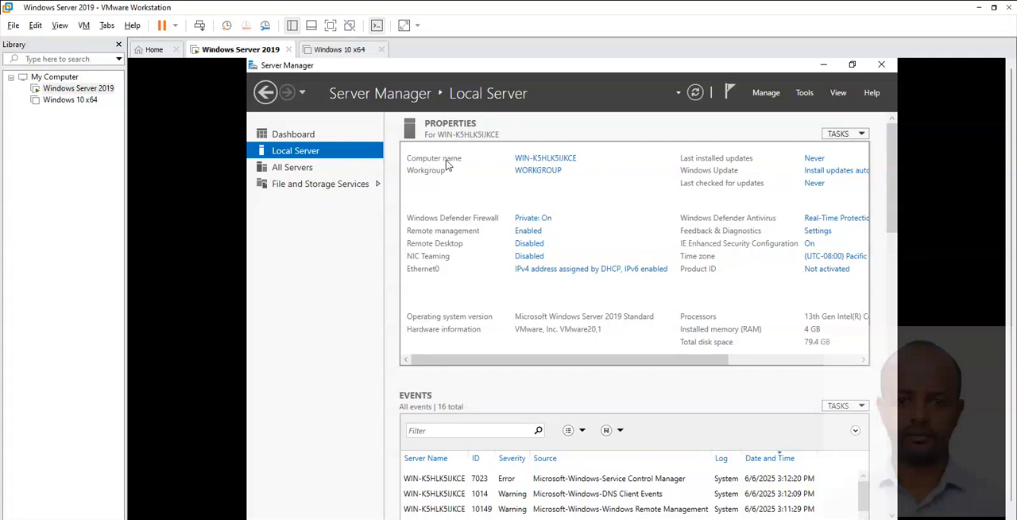
Change the local server's computer name to MyOrgServer, keeping it in the WORKGROUP workgroup.
click(554, 161)
click(545, 295)
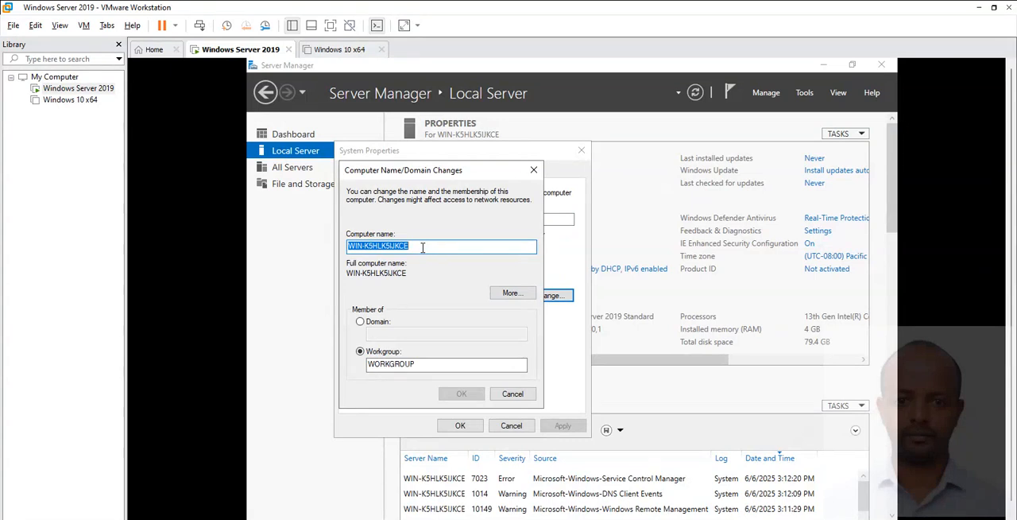
text(MyOrg)
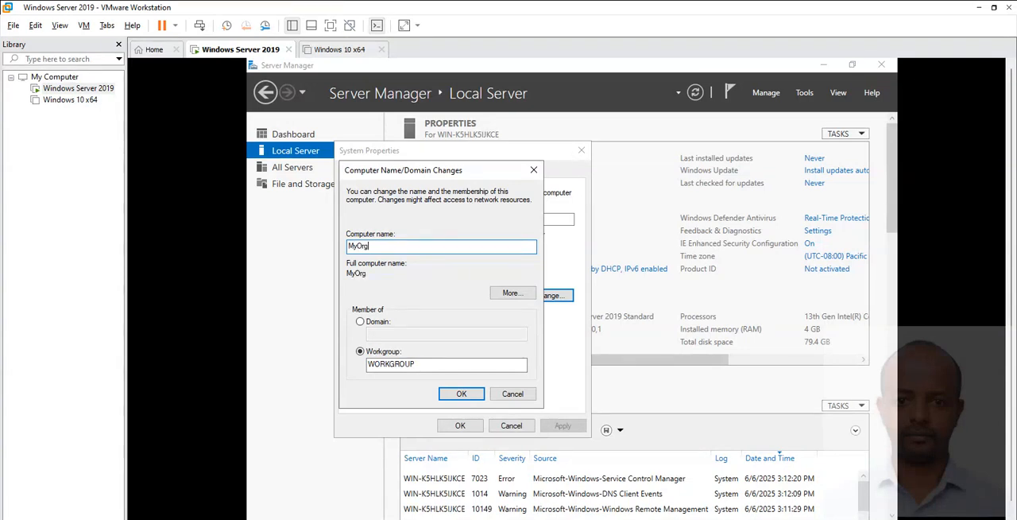
text(Server)
drag(407, 245, 334, 244)
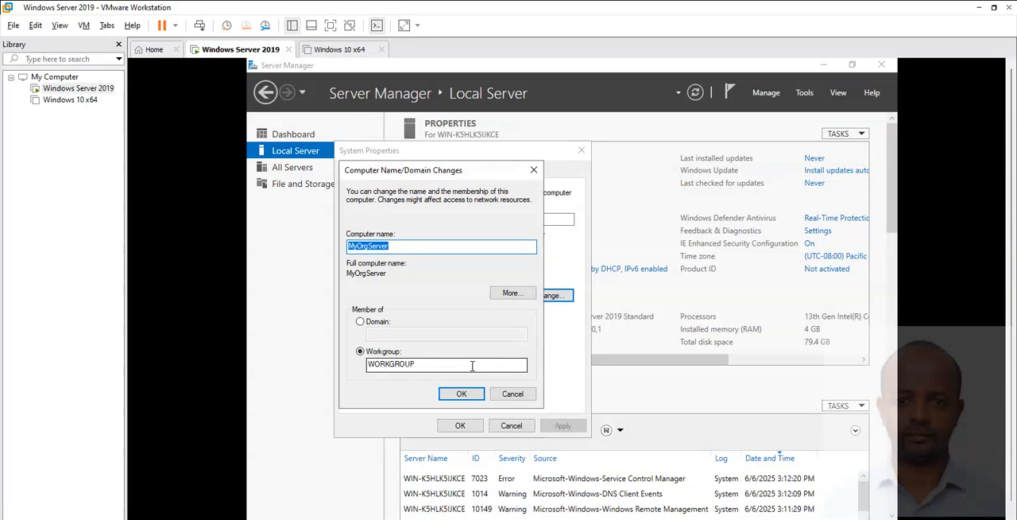
click(475, 395)
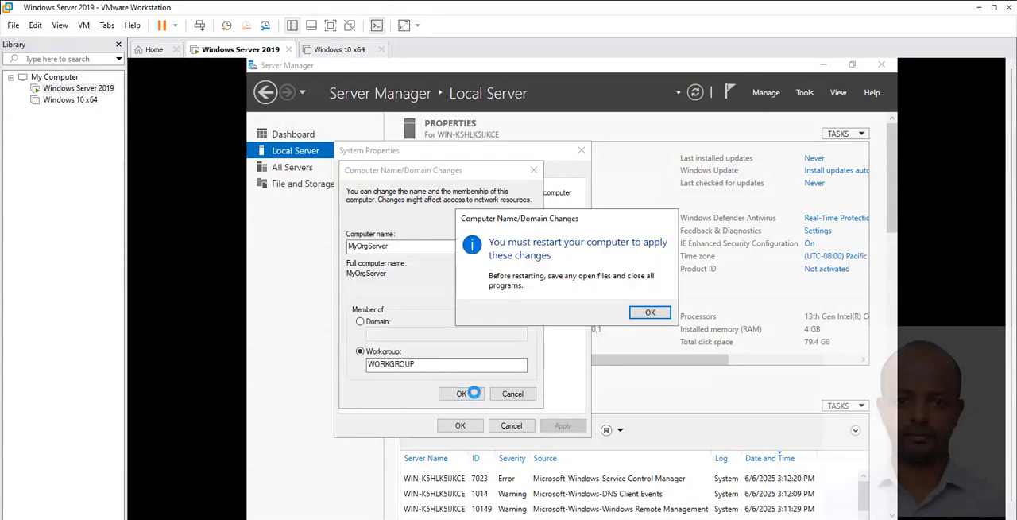
Acknowledge the restart notice, close System Properties, and restart the server immediately to apply the new computer name.
click(644, 313)
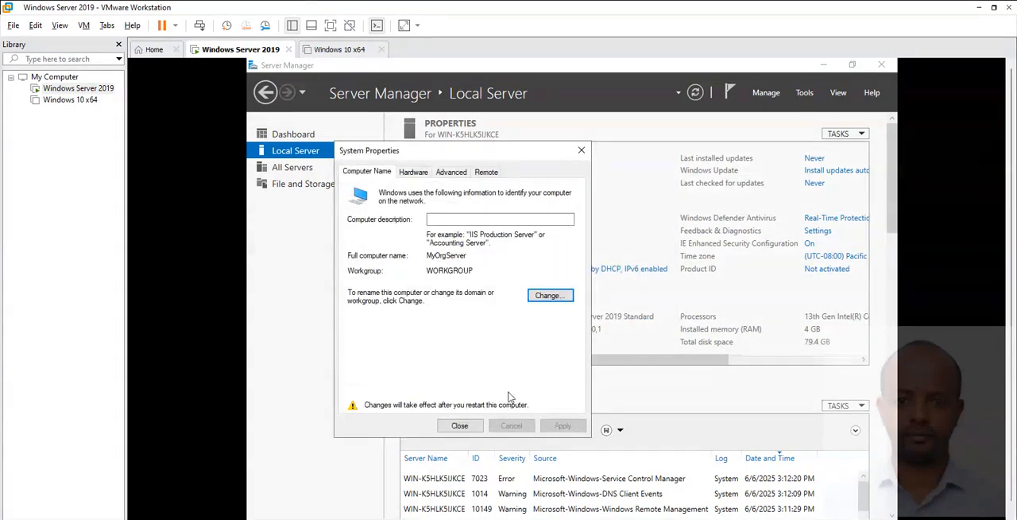
click(466, 427)
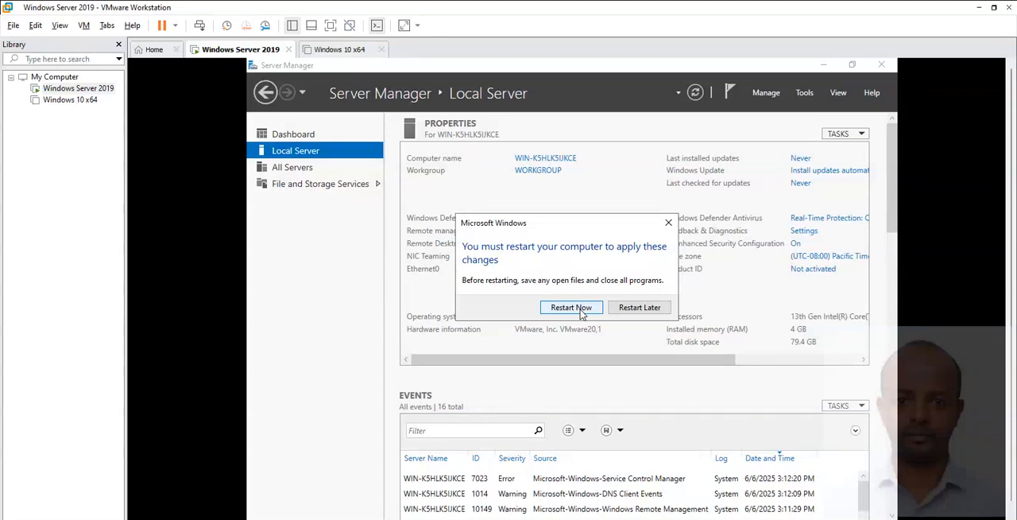
click(580, 314)
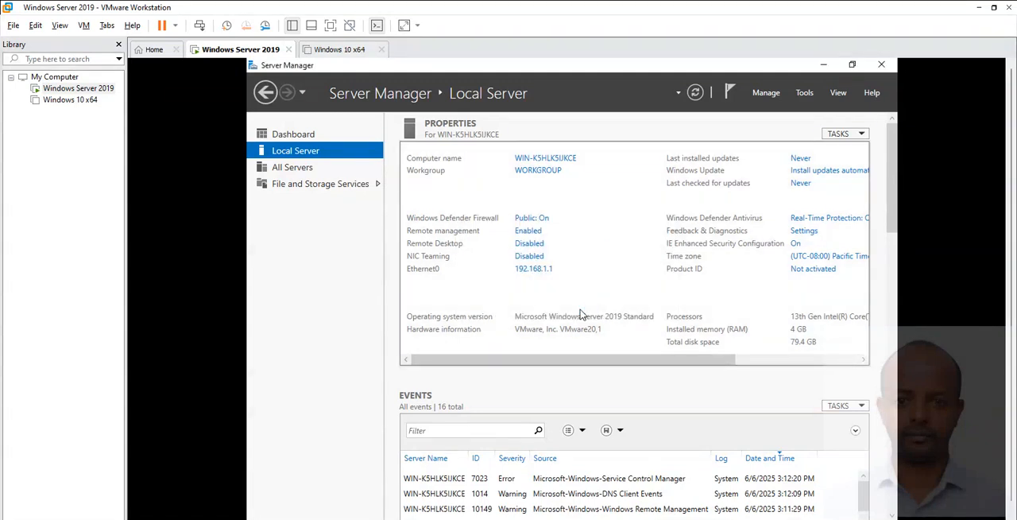